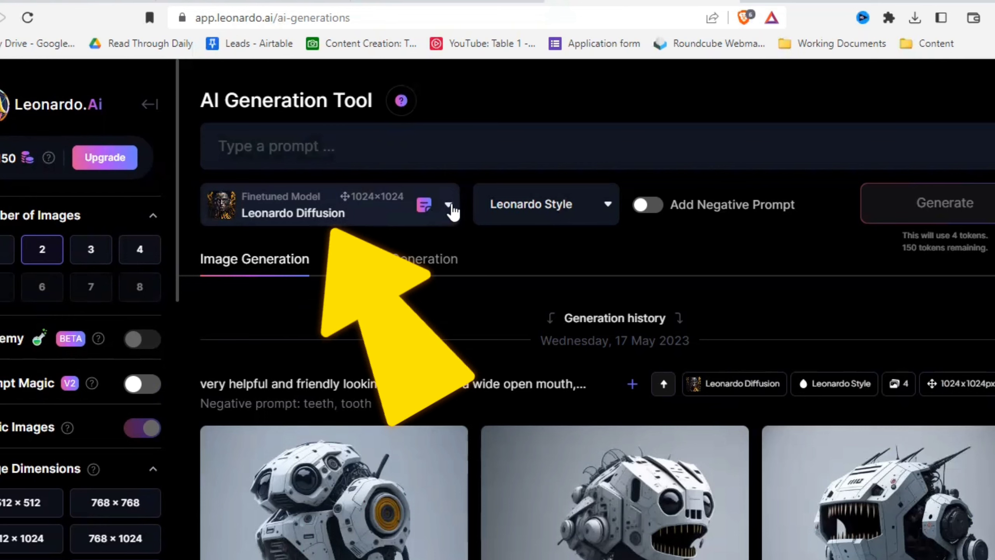
- Browse the platform's finetuned models and view the details and sample images of DreamShaper v6
click(451, 208)
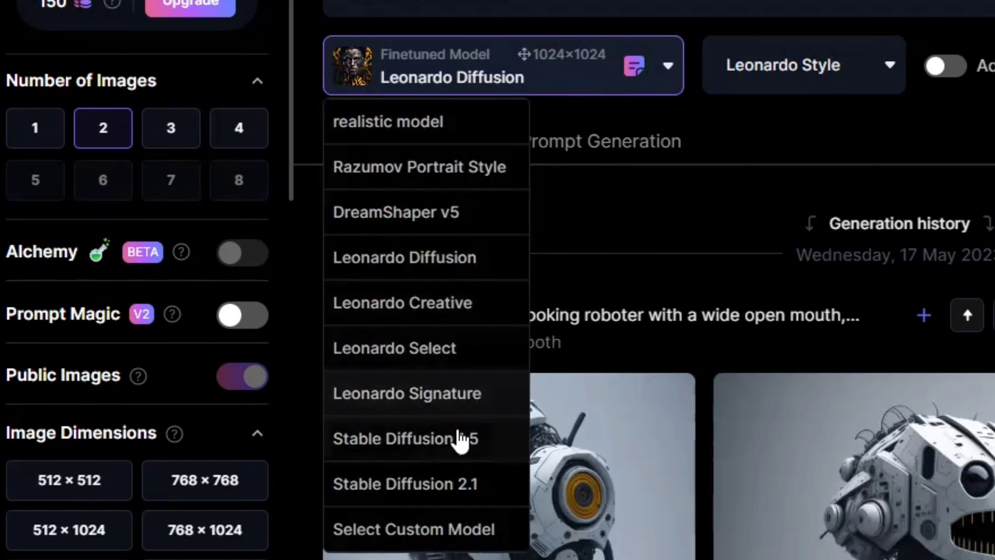
click(426, 534)
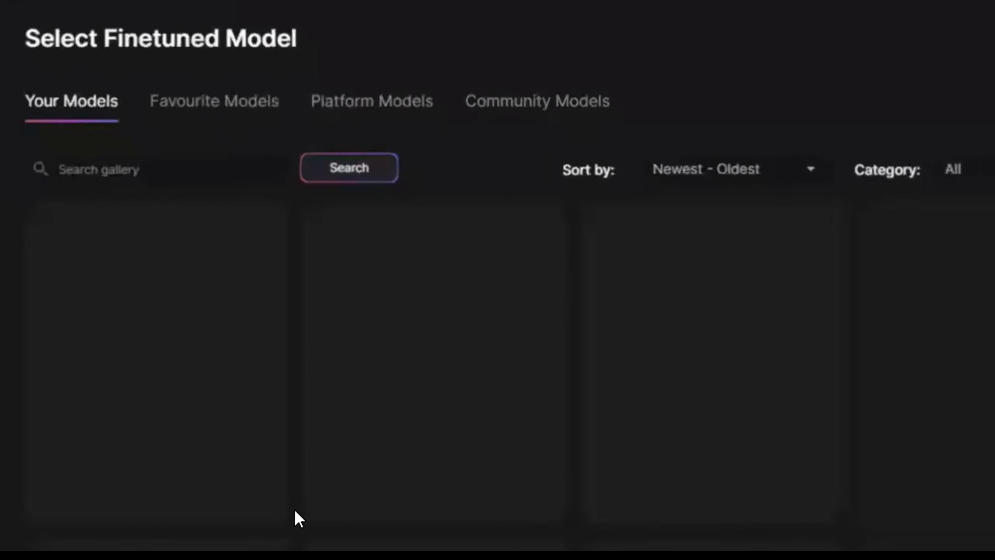
click(339, 117)
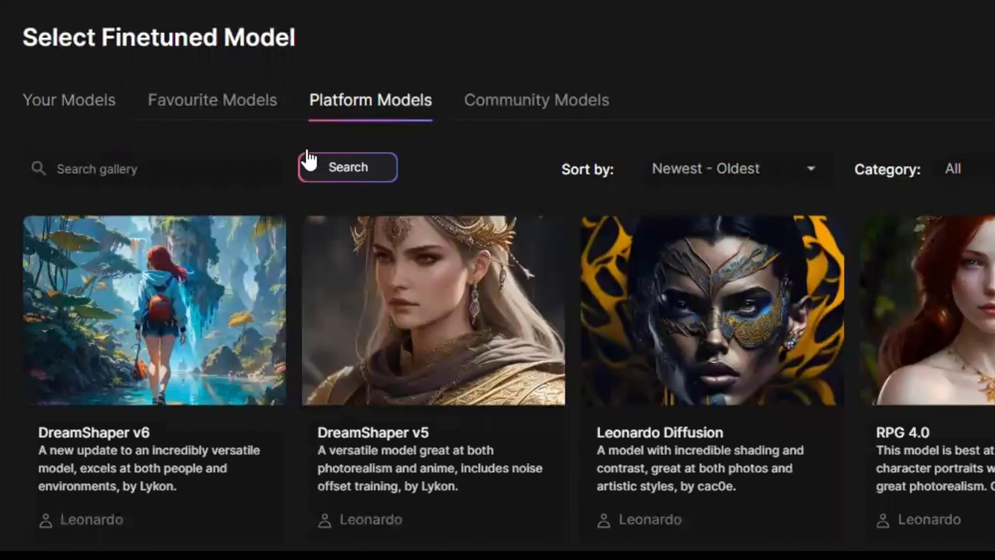
scroll(302, 157, down, 2)
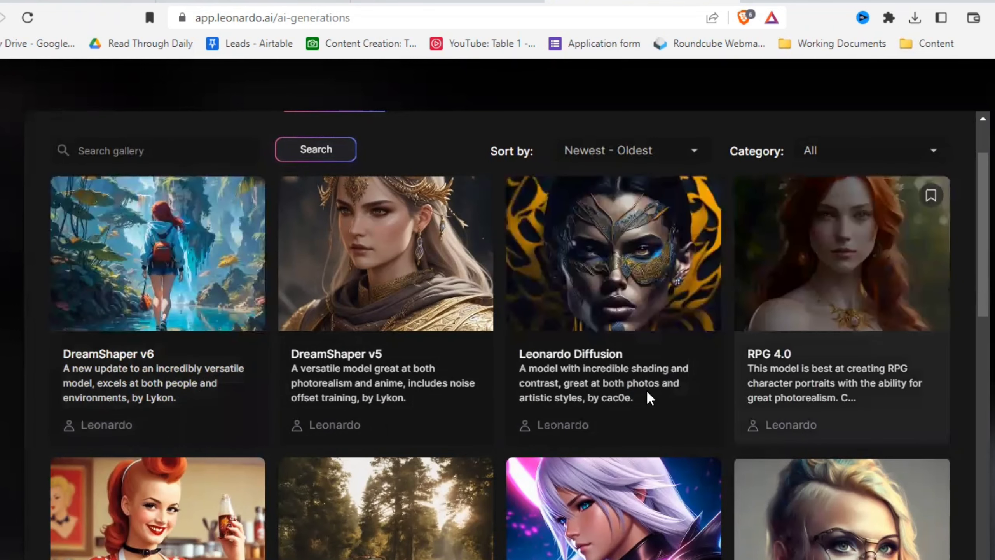
click(205, 404)
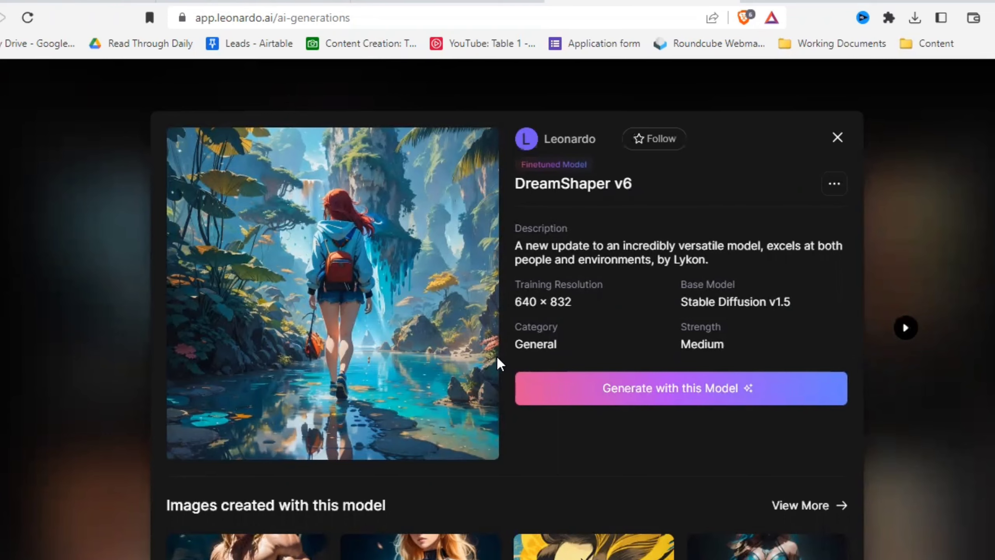
scroll(588, 405, down, 10)
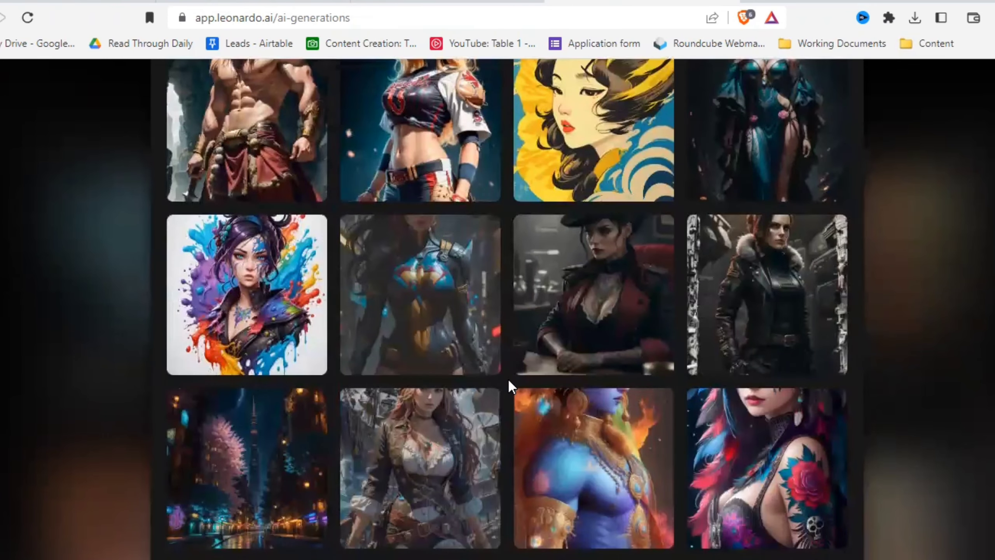
key(Escape)
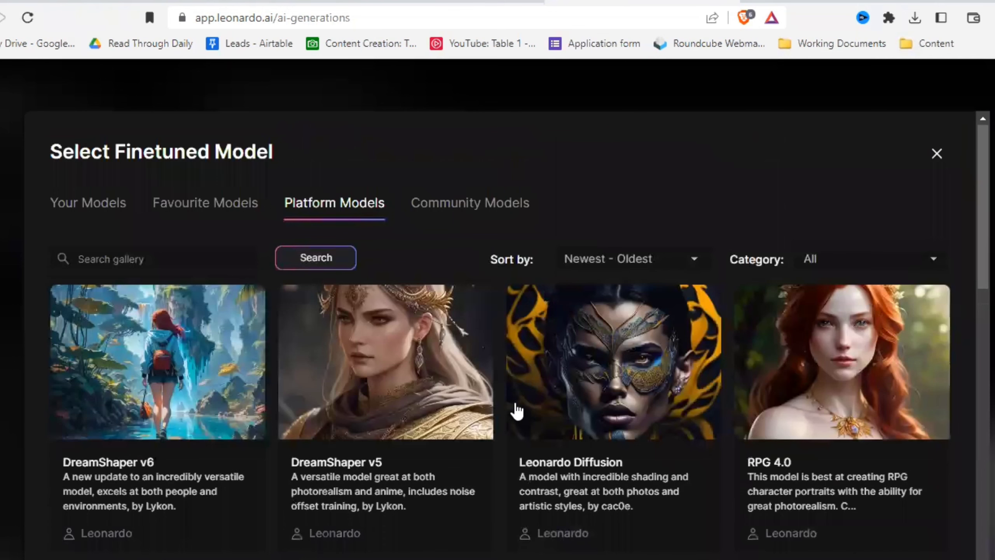
- Browse the community finetuned models and their category options, then leave the model selection without choosing one
click(476, 213)
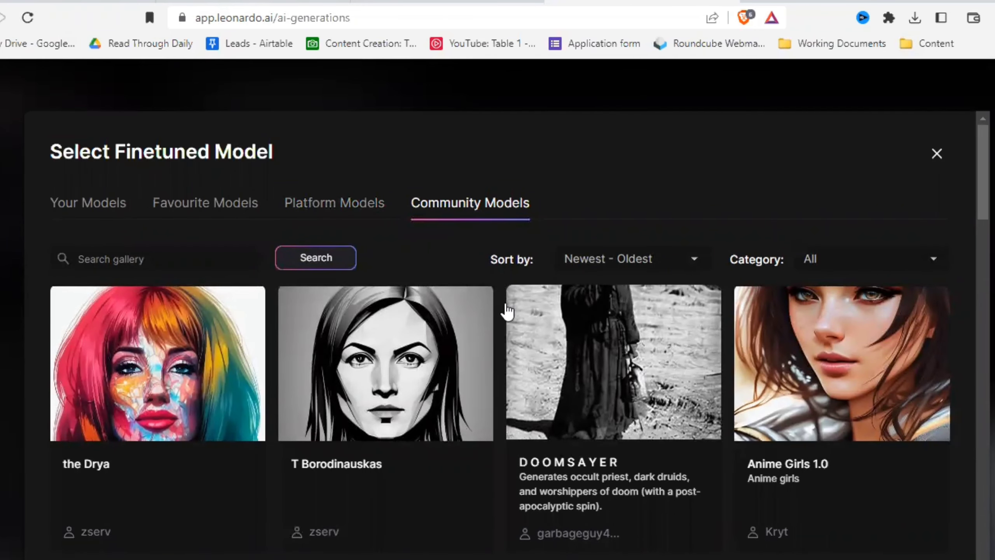
scroll(504, 319, down, 12)
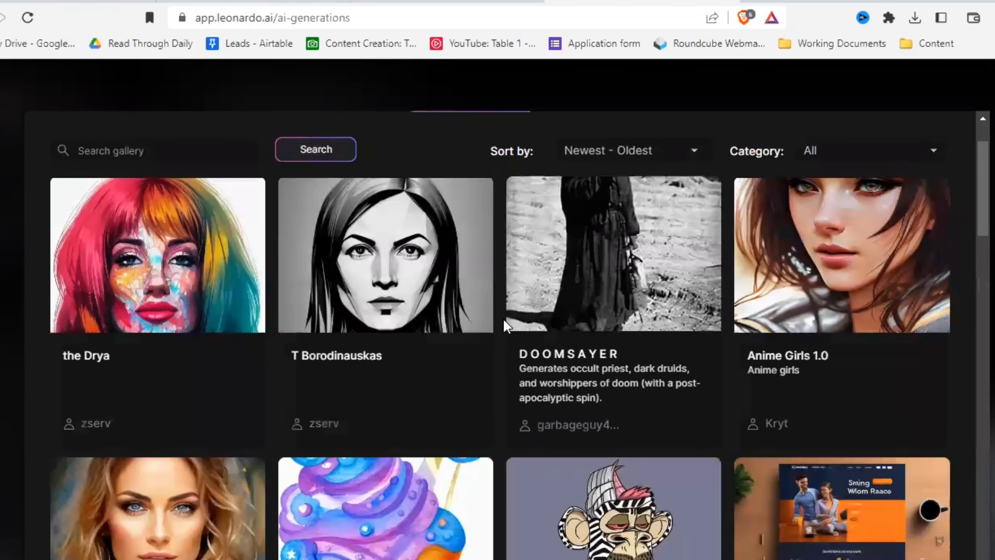
scroll(503, 319, down, 12)
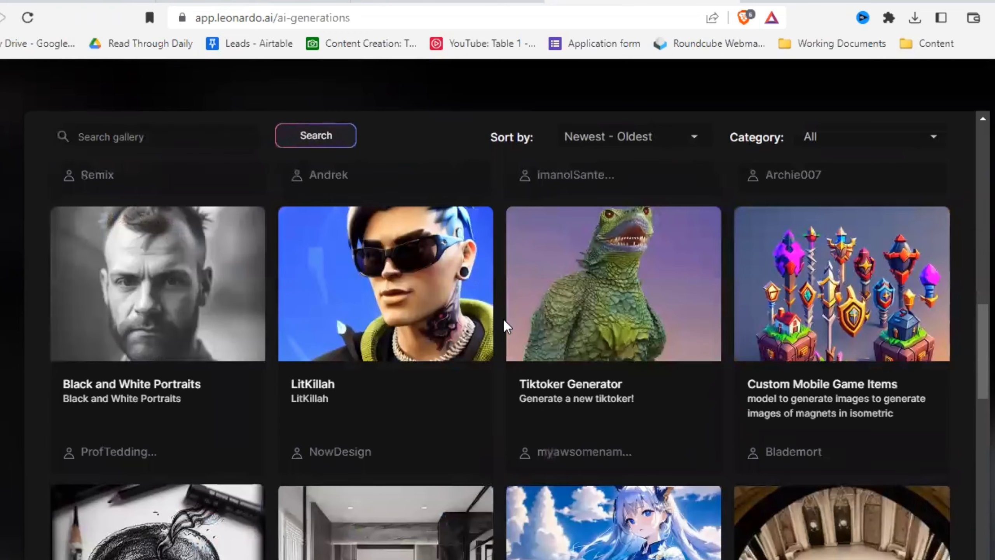
scroll(504, 319, up, 20)
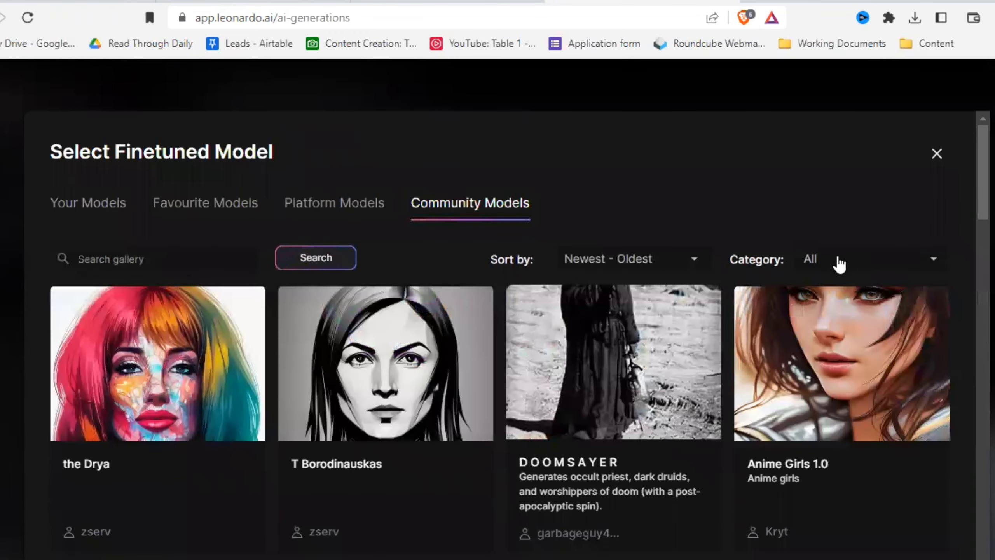
click(898, 261)
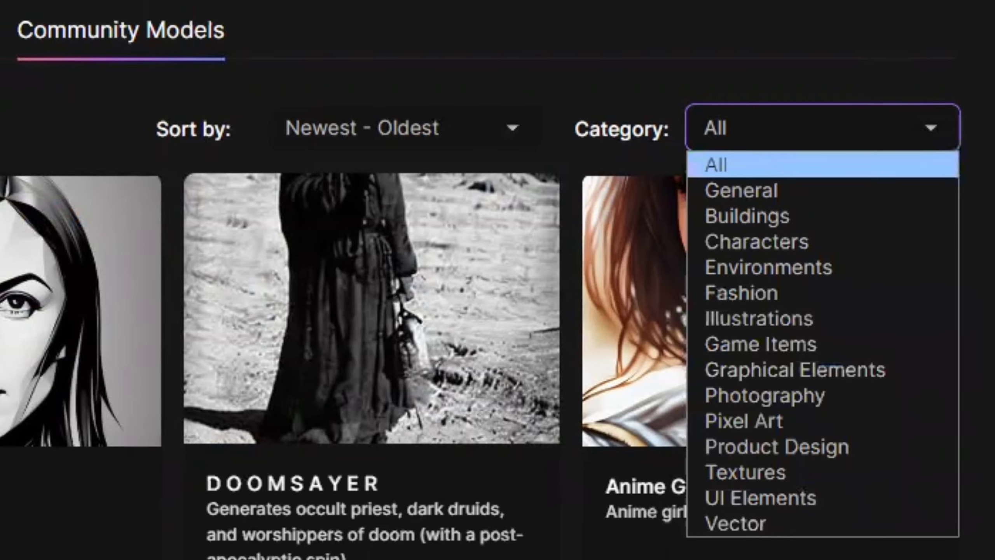
click(919, 46)
click(922, 43)
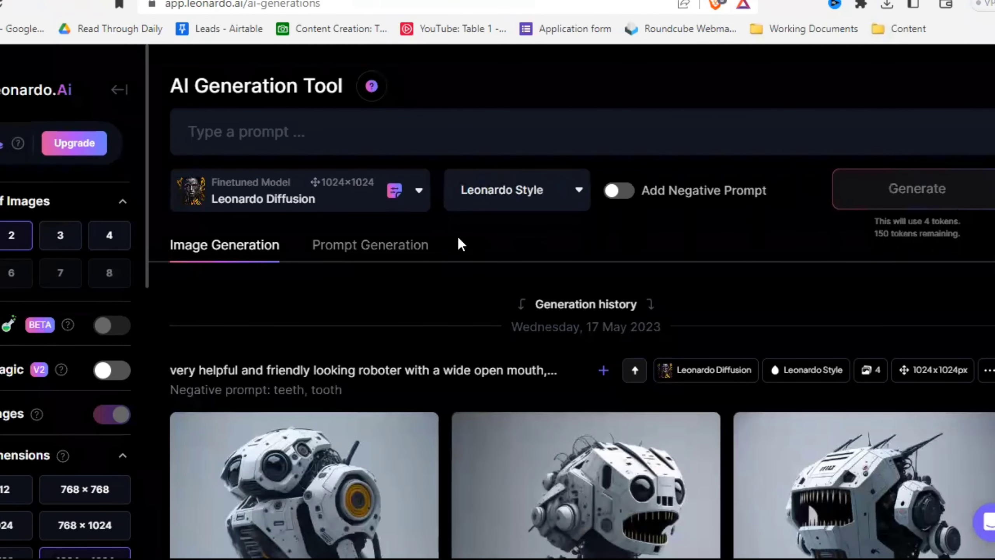
- View the available style options and briefly turn the negative prompt on and off
click(576, 196)
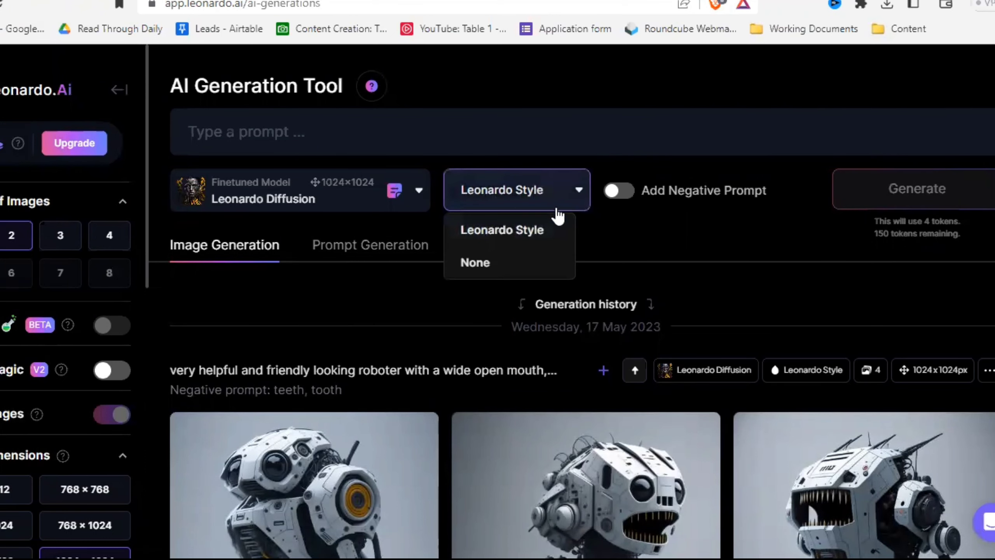
click(642, 227)
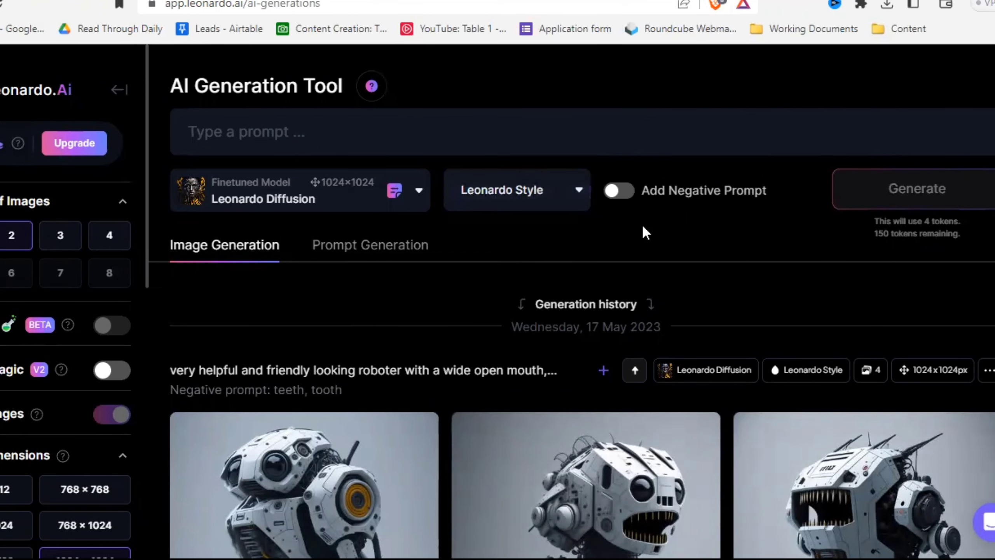
click(616, 192)
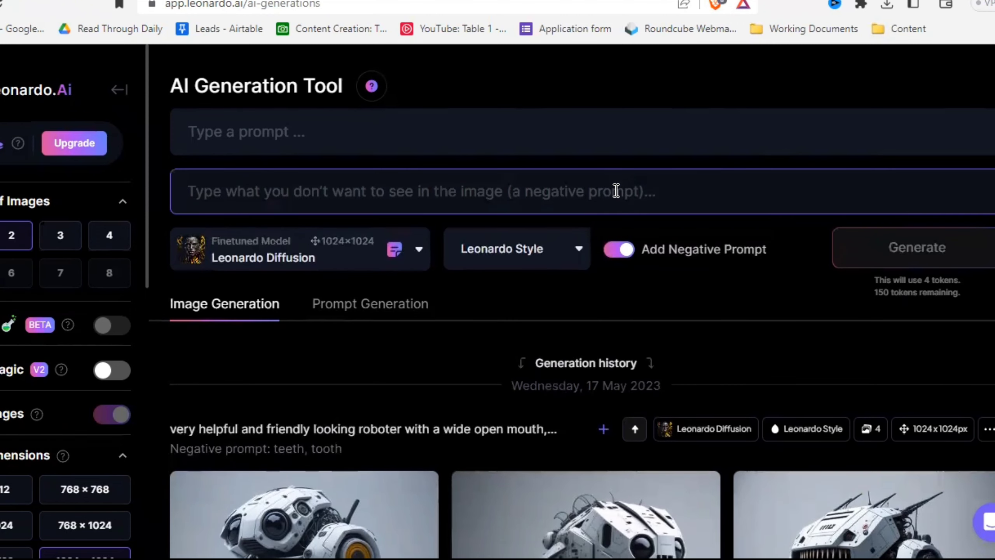
click(616, 191)
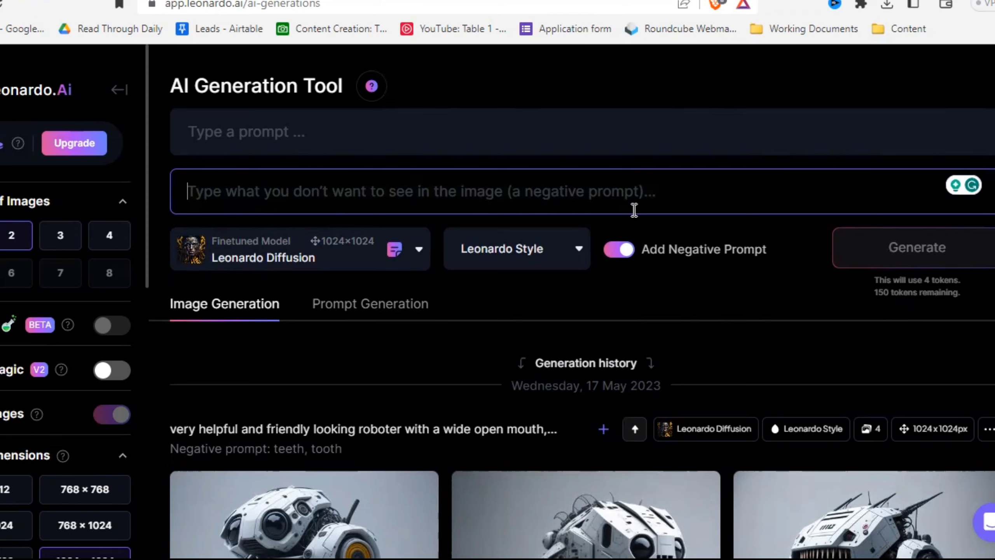
click(622, 250)
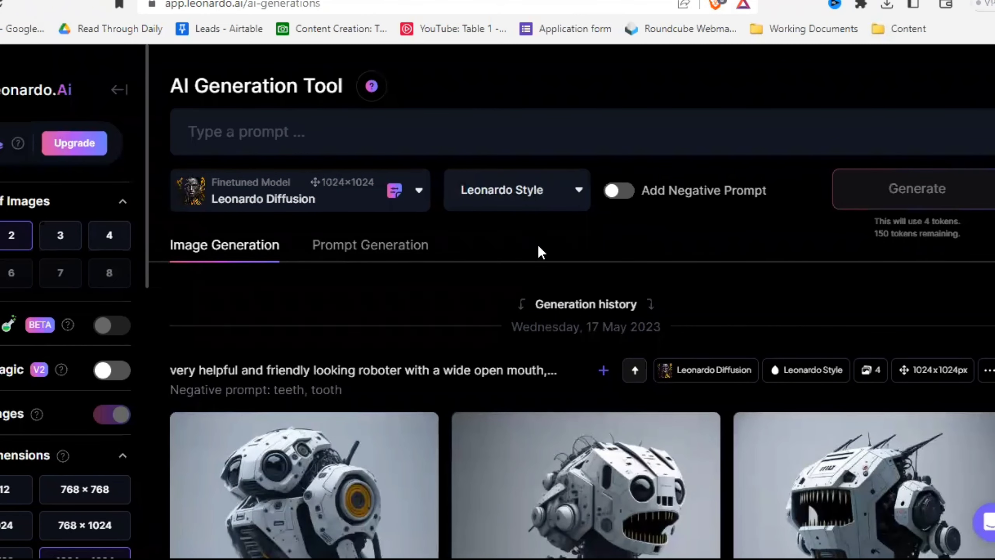
- Look at the Prompt Generation tool with its basic prompt idea field, and return to Image Generation
click(357, 250)
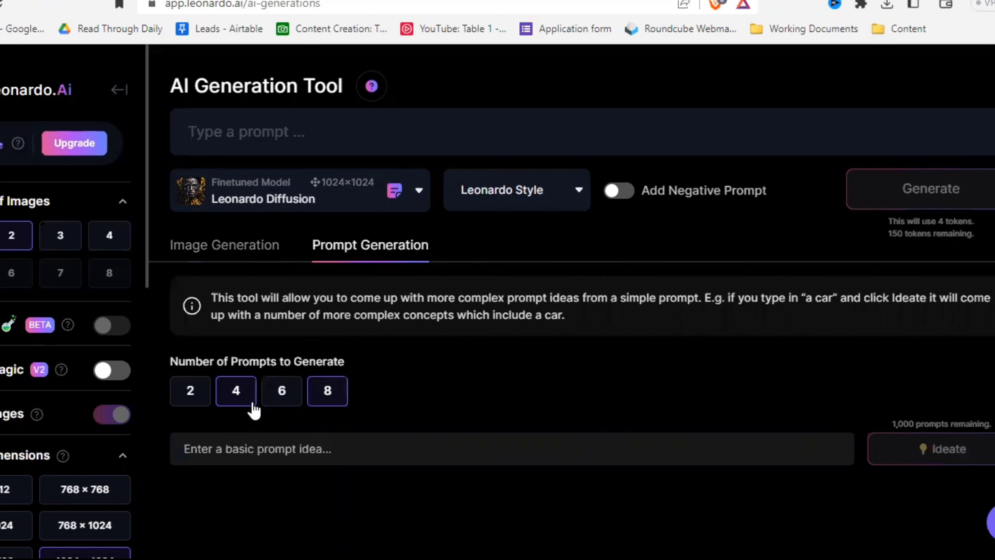
click(214, 450)
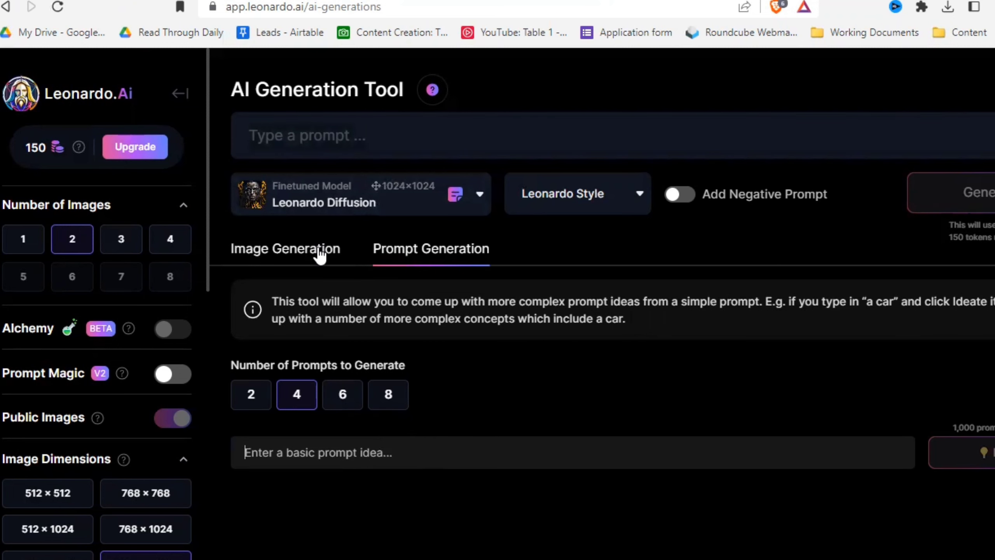
click(315, 257)
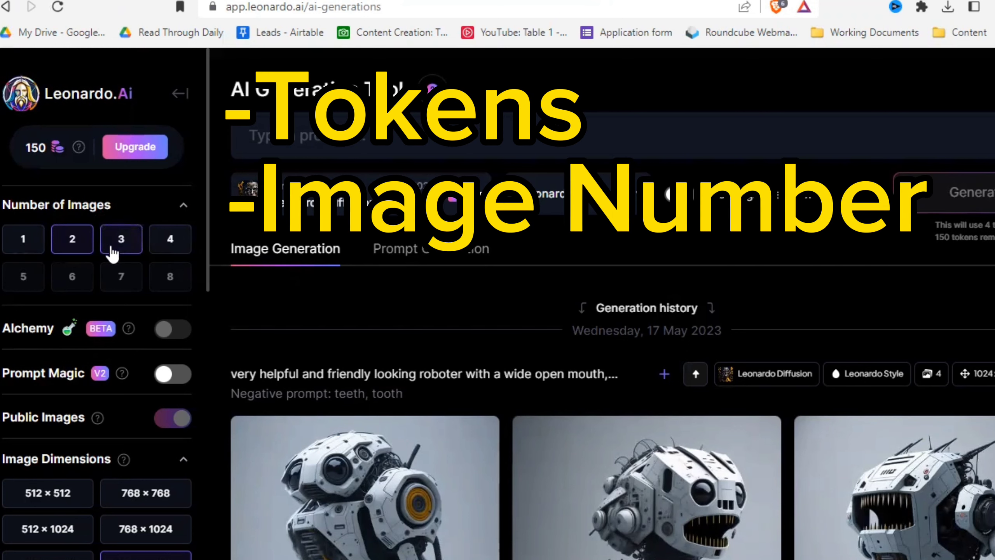
- Review the generation settings, including number of images, image dimensions, aspect ratio, guidance scale and image input
scroll(138, 259, down, 3)
scroll(165, 305, down, 3)
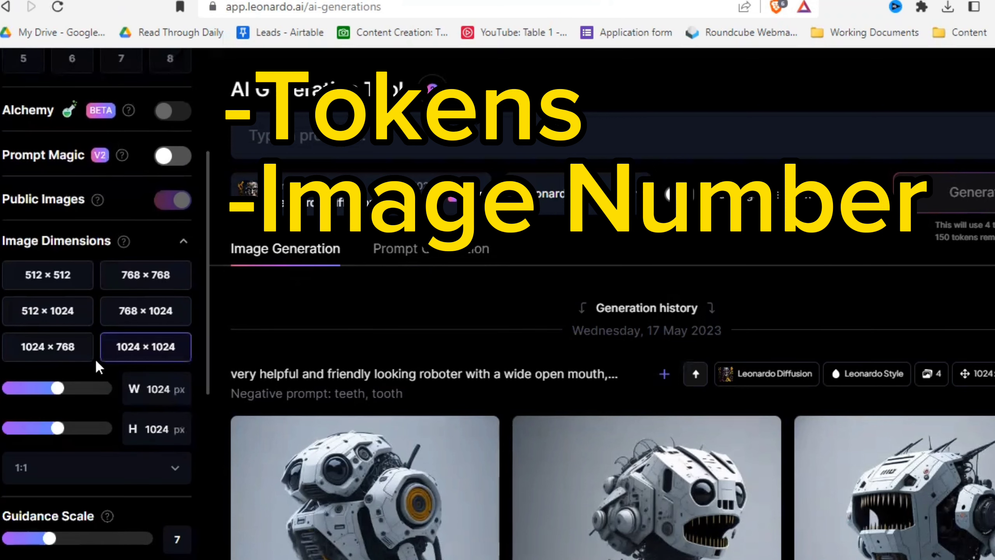
scroll(124, 351, down, 5)
scroll(133, 431, down, 3)
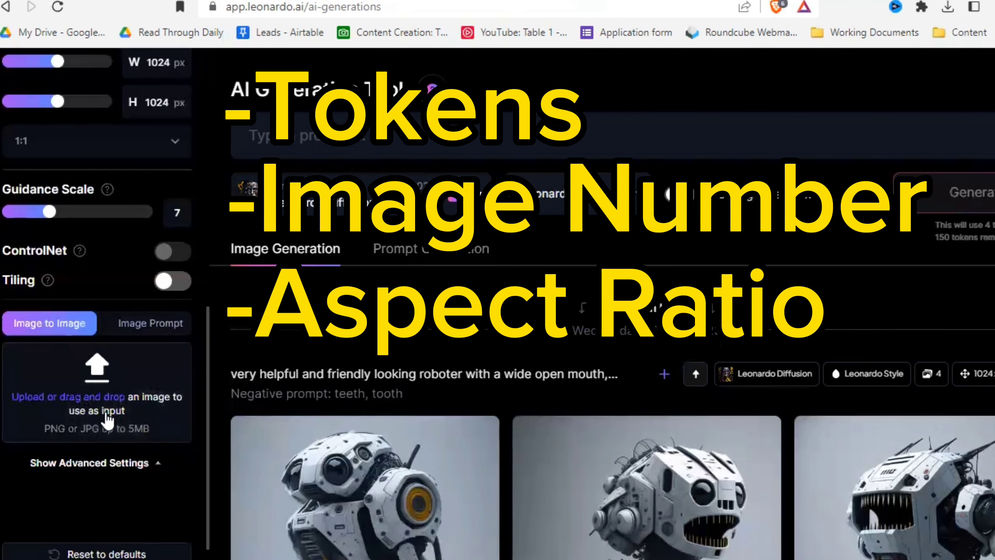
scroll(117, 423, up, 12)
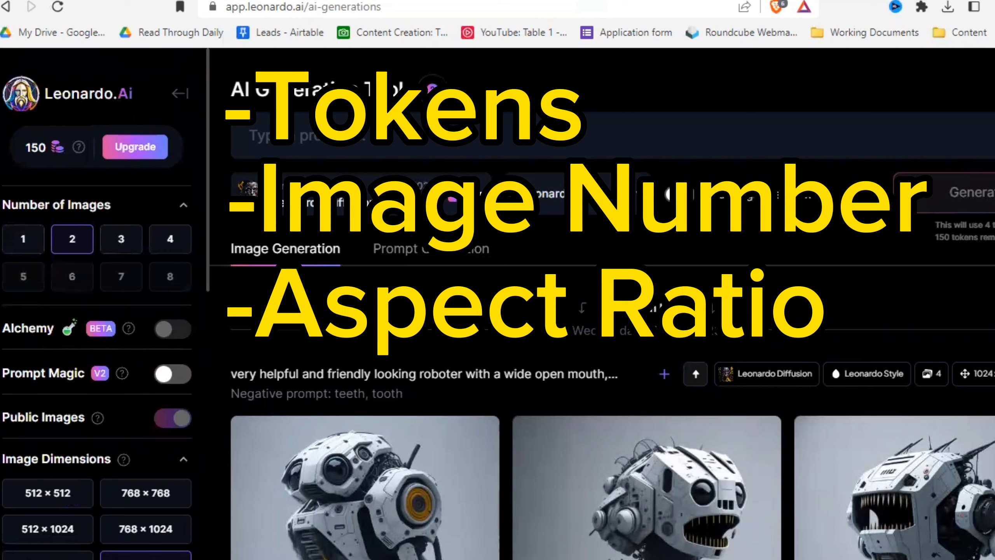
- View the finetuned model choices again and briefly show the negative prompt field before hiding it
click(392, 194)
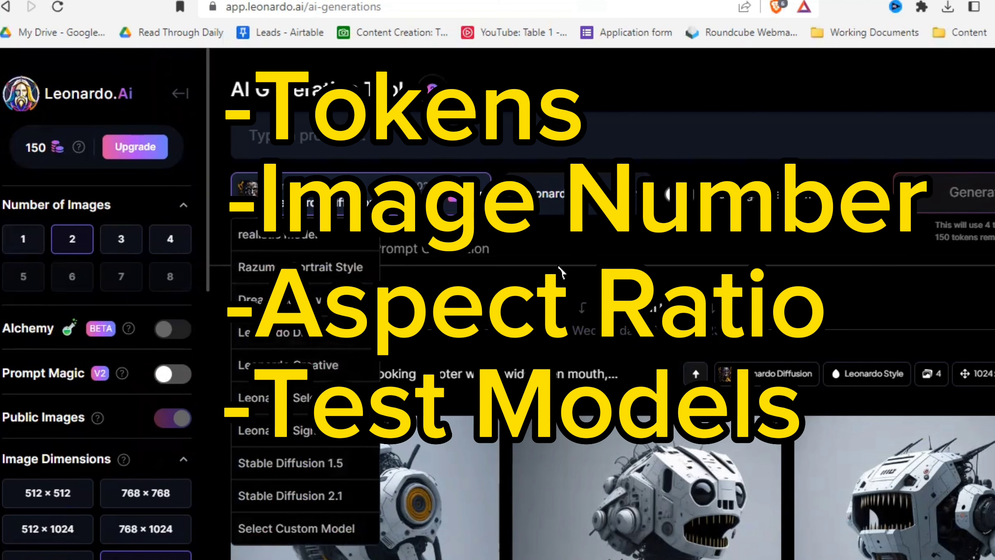
click(560, 243)
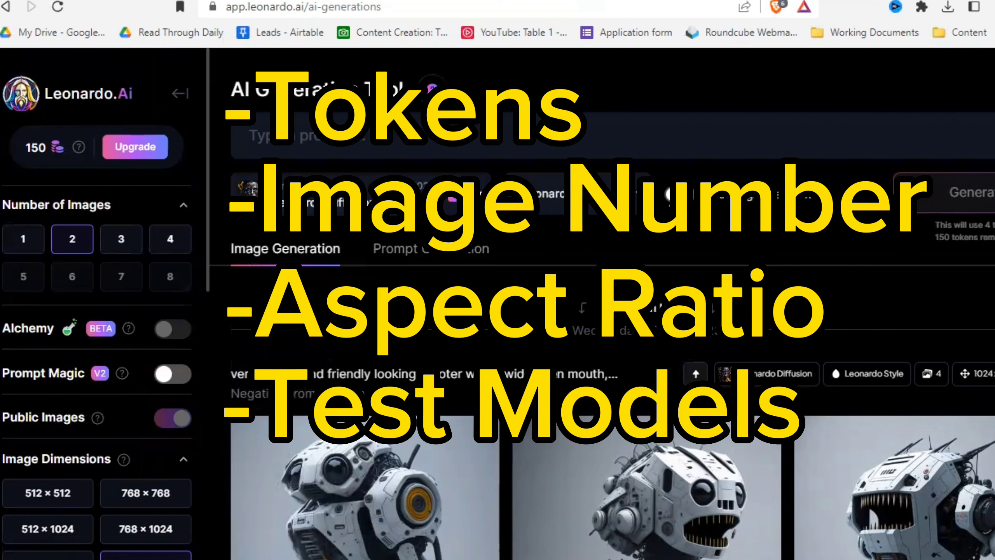
click(679, 194)
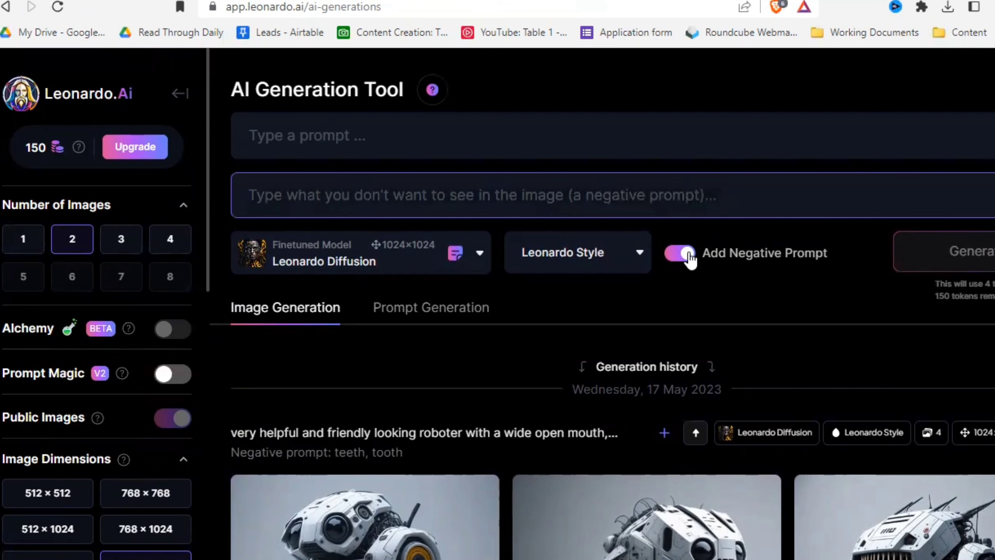
click(689, 253)
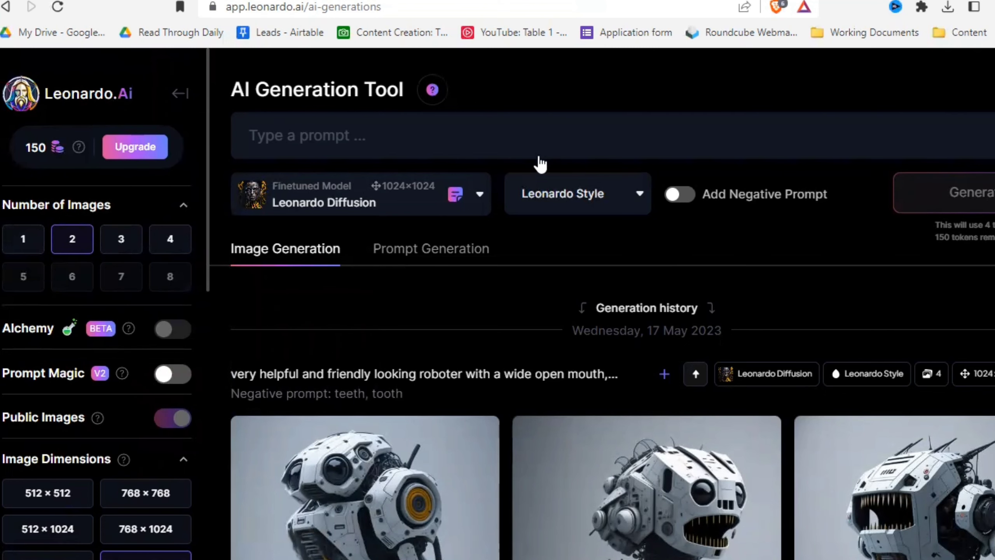
- Enter the image prompt "upper body portrait of a beautiful woman with red hair, highly detailed, photorealistic, detailed facial structures, beautiful smile, realistic eyes"
click(748, 126)
text(upper body portrait o)
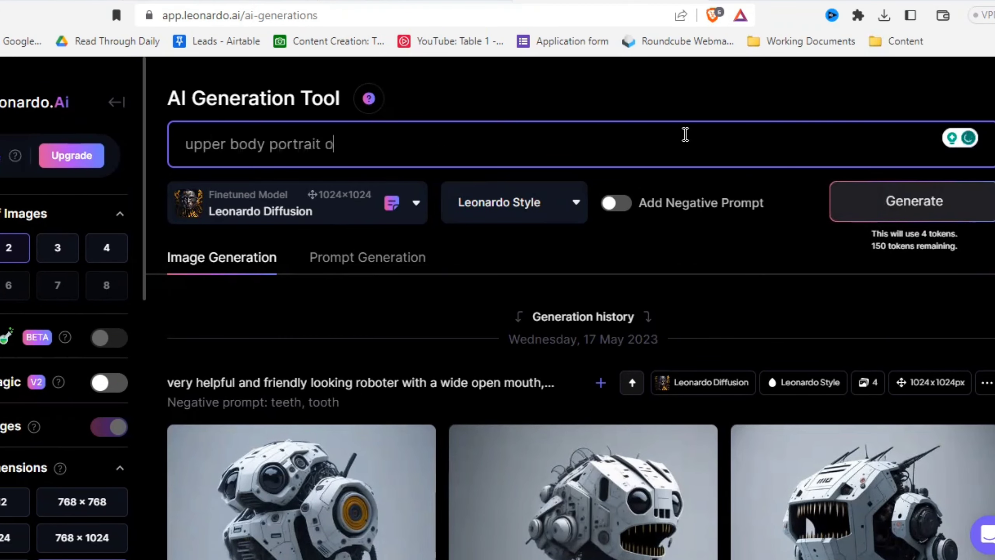
text(f a beautiful)
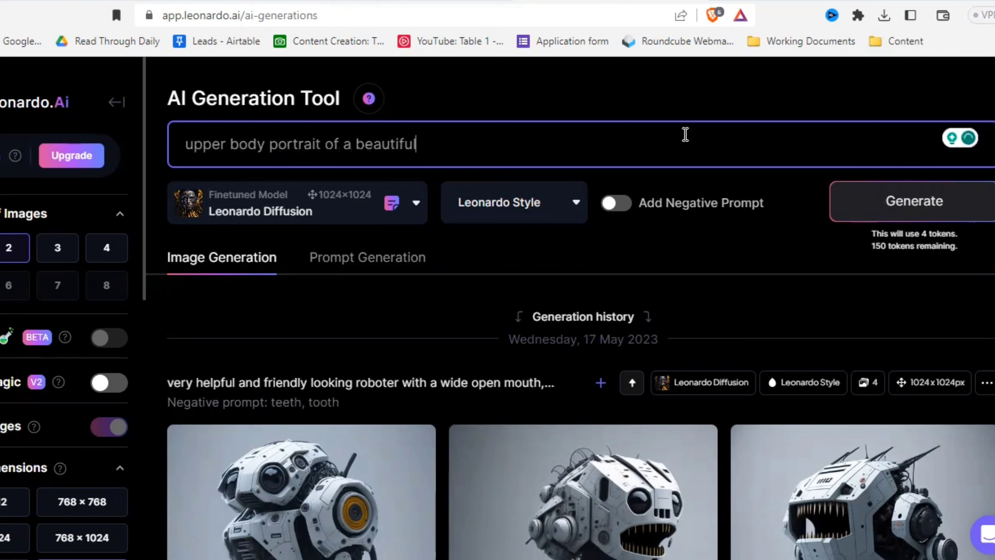
text( woman with red hair)
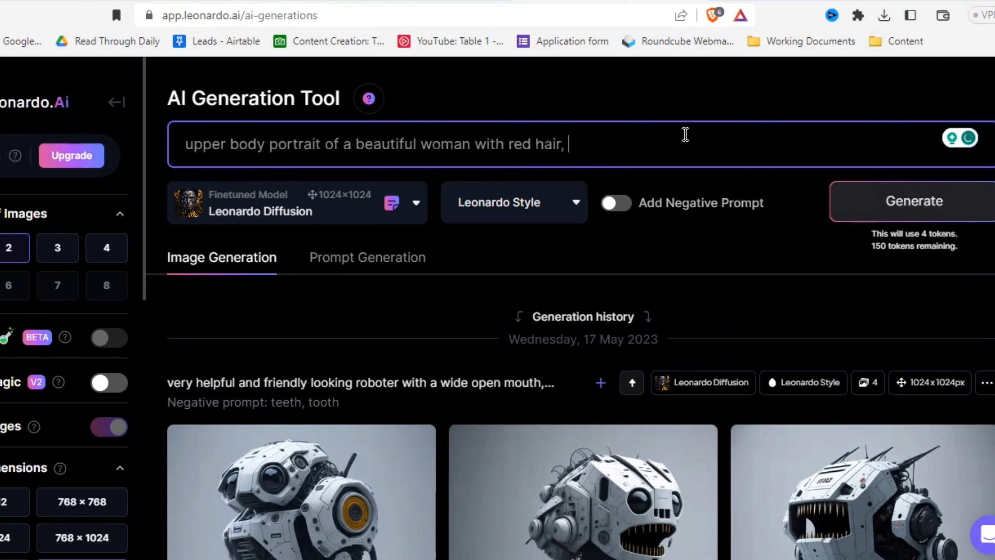
text(, highly detailed, photorealistic)
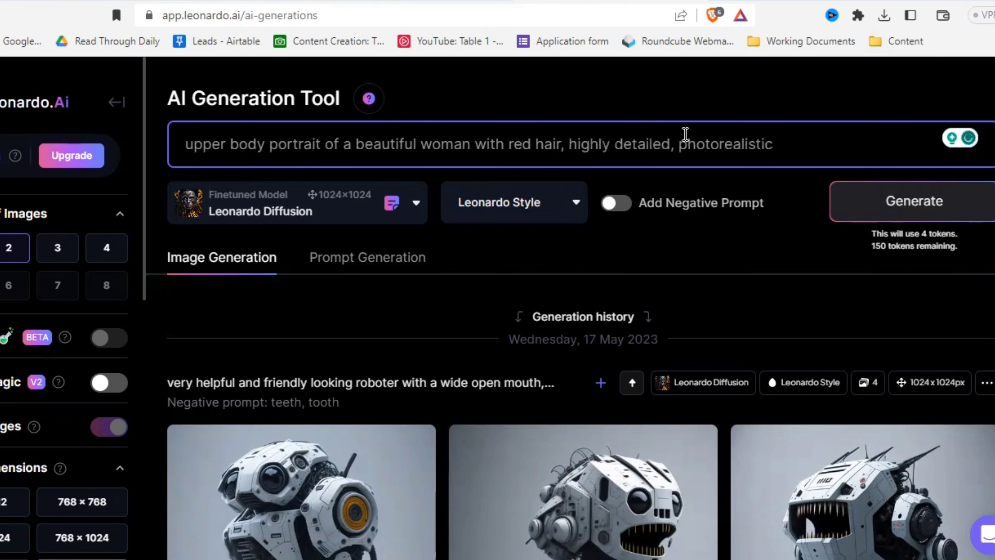
text(, detailed facial st)
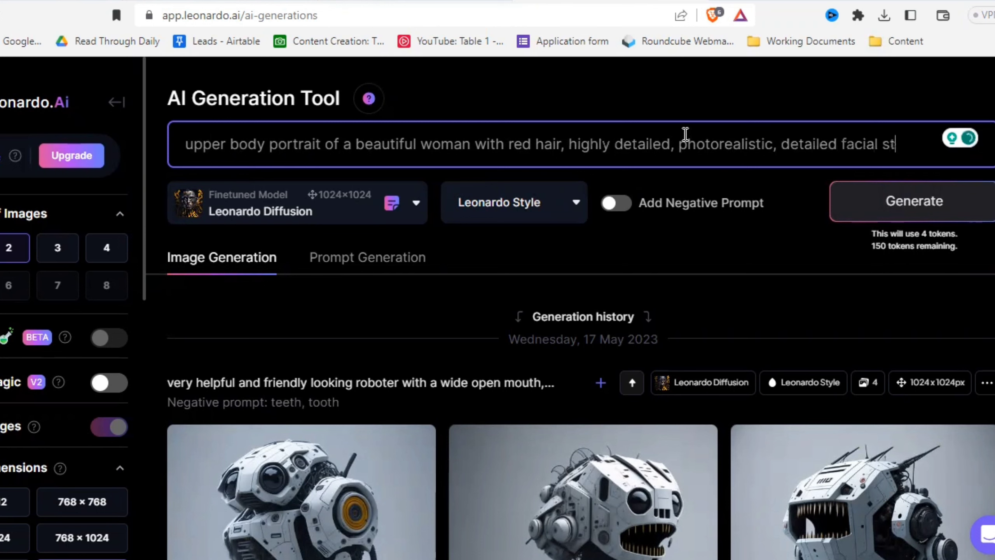
text(ructures, beautiful smile, )
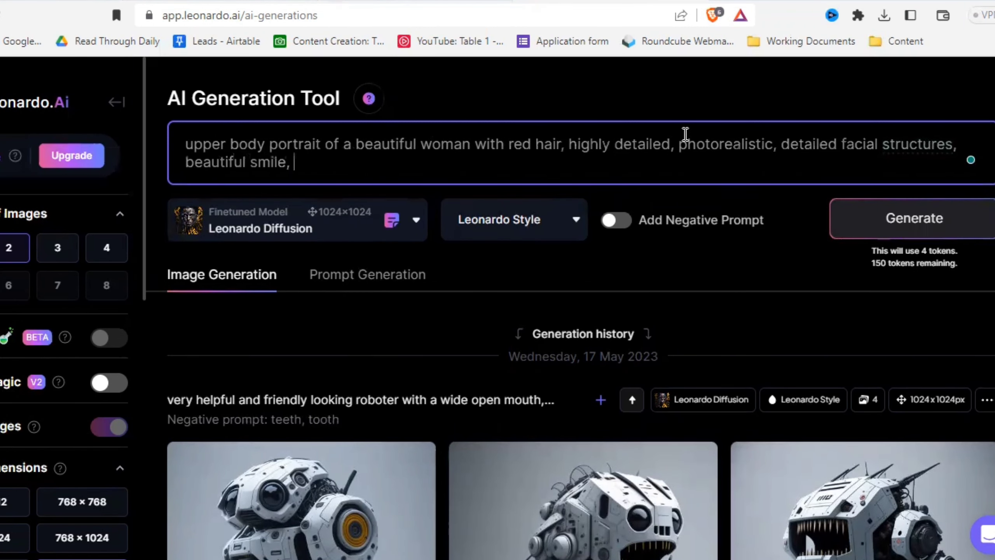
text(realistic eyes)
- Enable the negative prompt and enter "ugly, deformed body parts, weird eyes, empty eyes, mutated limbs, out of frame, creepy faces," in it
click(615, 220)
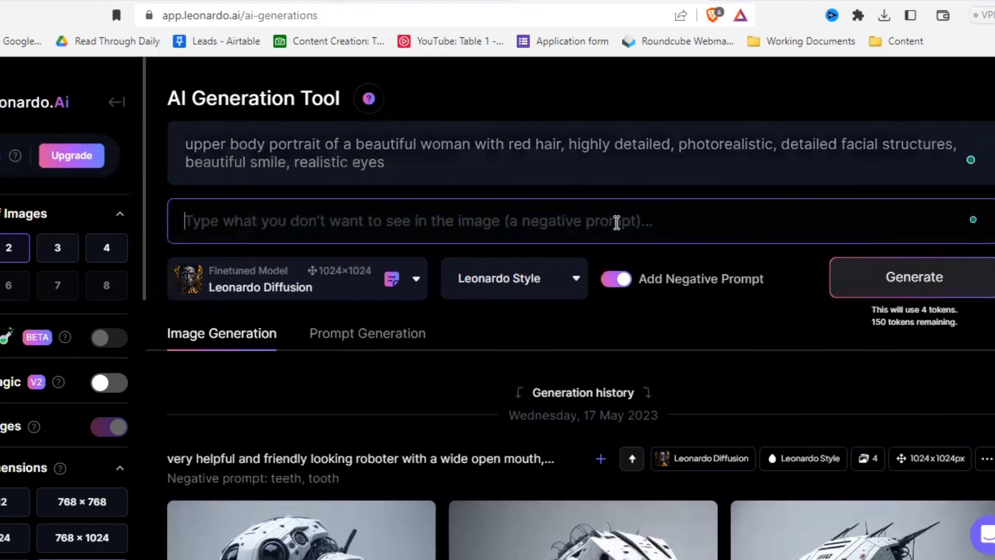
text(ugly, deformed body parts, we)
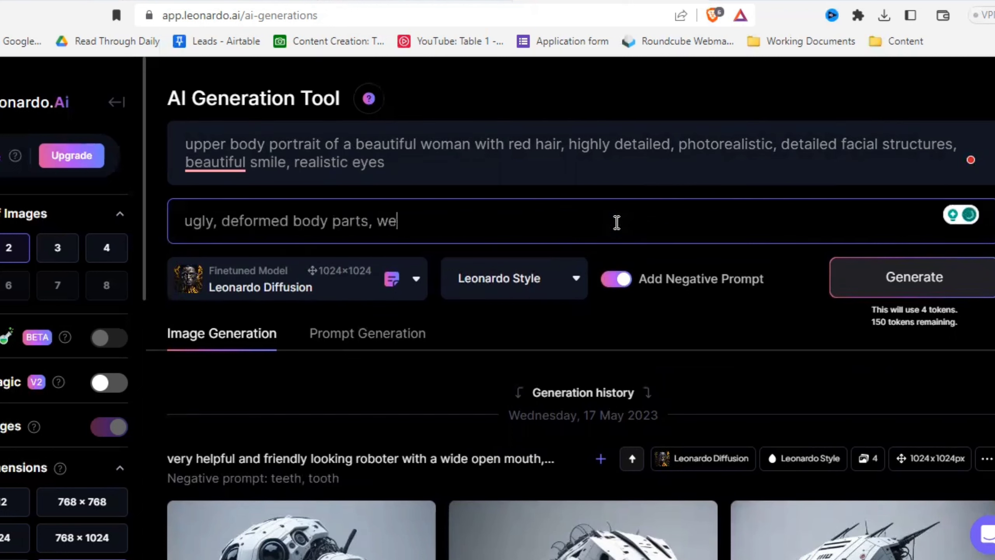
text(ird eyes, empty eyes, )
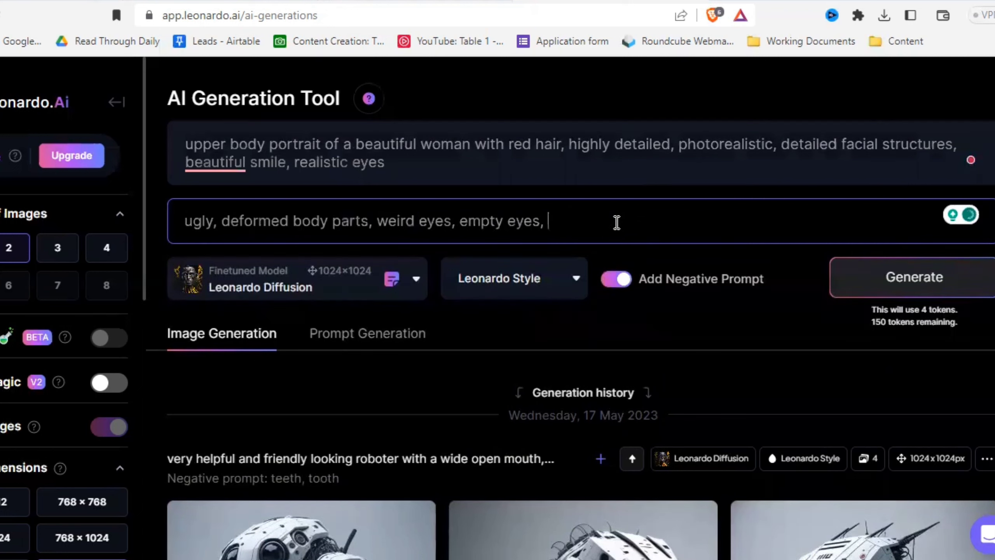
text(deformed)
key(ctrl+BackSpace)
text(mutated limbs, out of frame, creepy faces,)
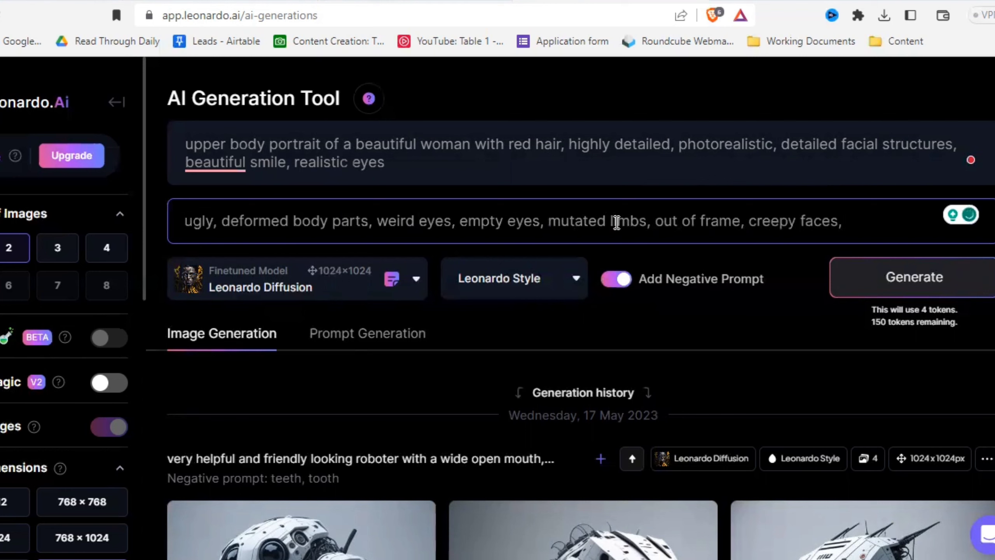
text( unrealistic colors, ugly )
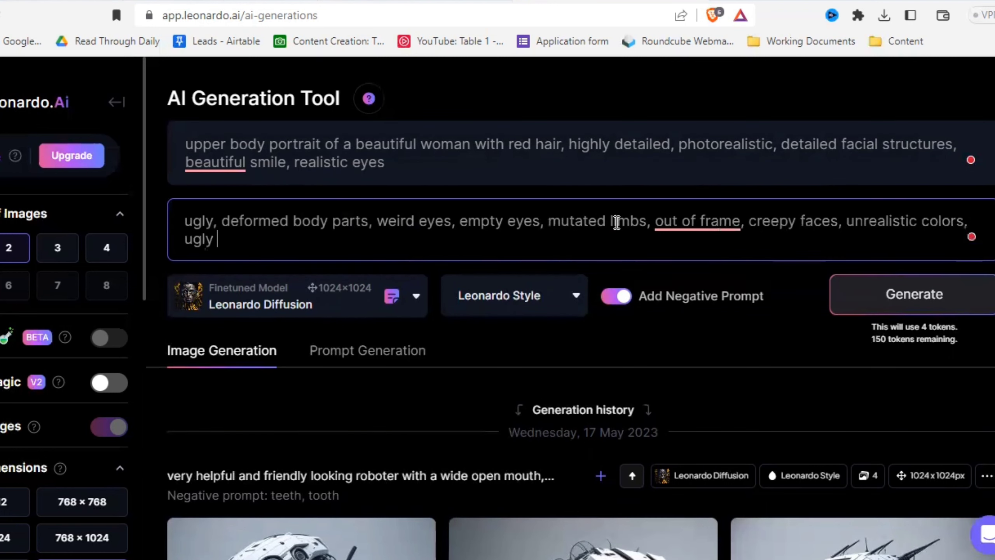
text(fingers, strange hands)
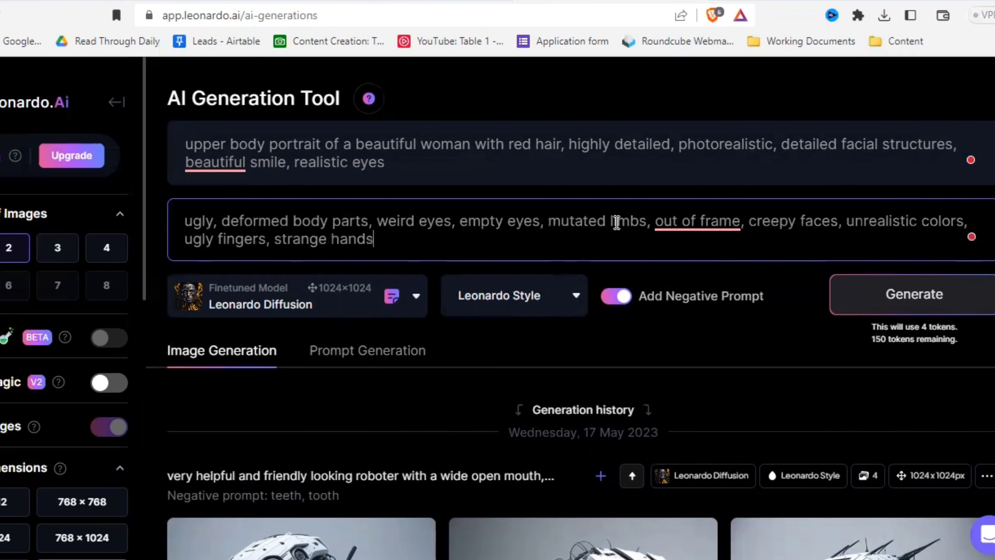
text(, weird faces, mutations,)
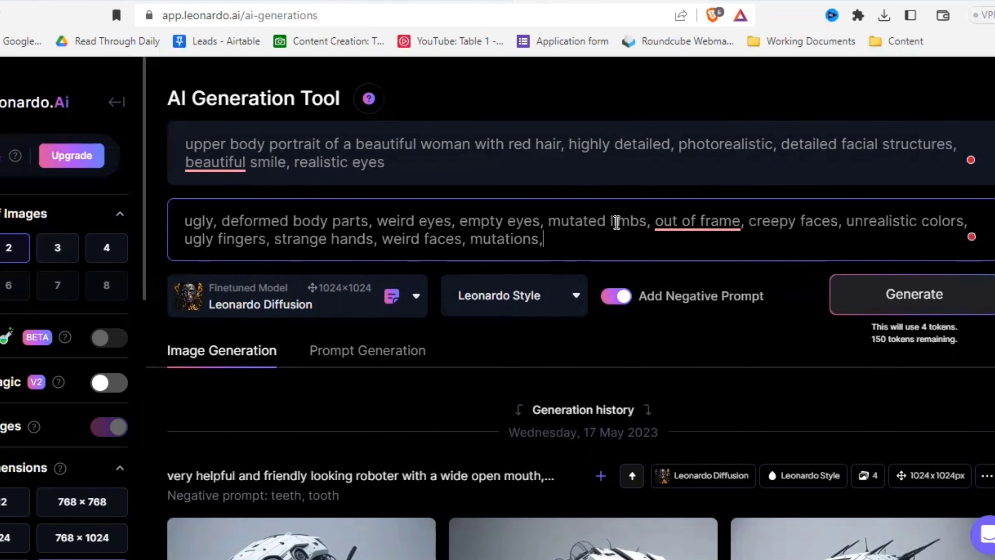
text( weird hair, unrealistic proportions)
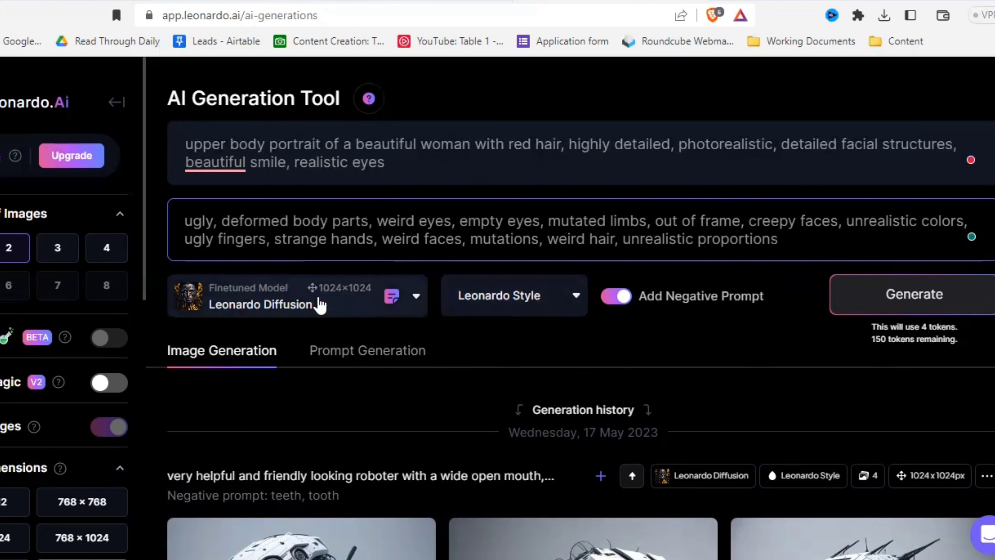
- Generate two 1024 × 1024 portraits with the Leonardo Diffusion model and view the resulting images
click(911, 311)
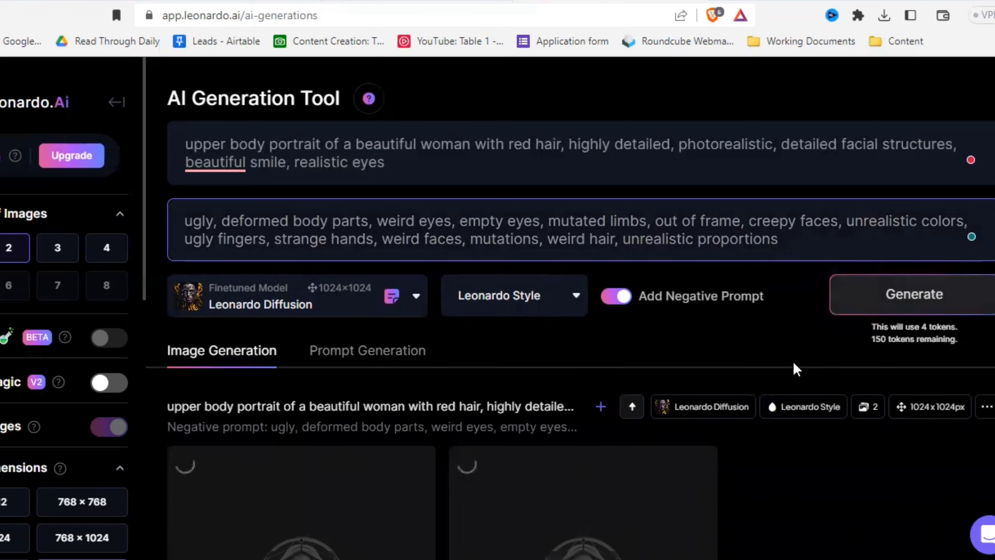
scroll(791, 363, down, 2)
scroll(776, 395, down, 1)
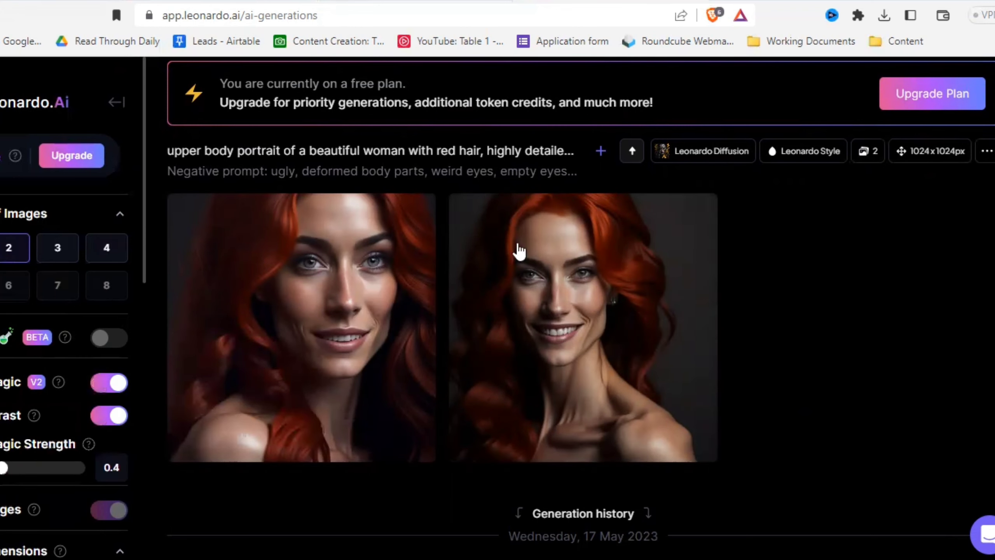
- Generate another pair of portraits from the same prompts with Prompt Magic V2 on, and view them beside the first pair
scroll(895, 180, up, 3)
click(912, 88)
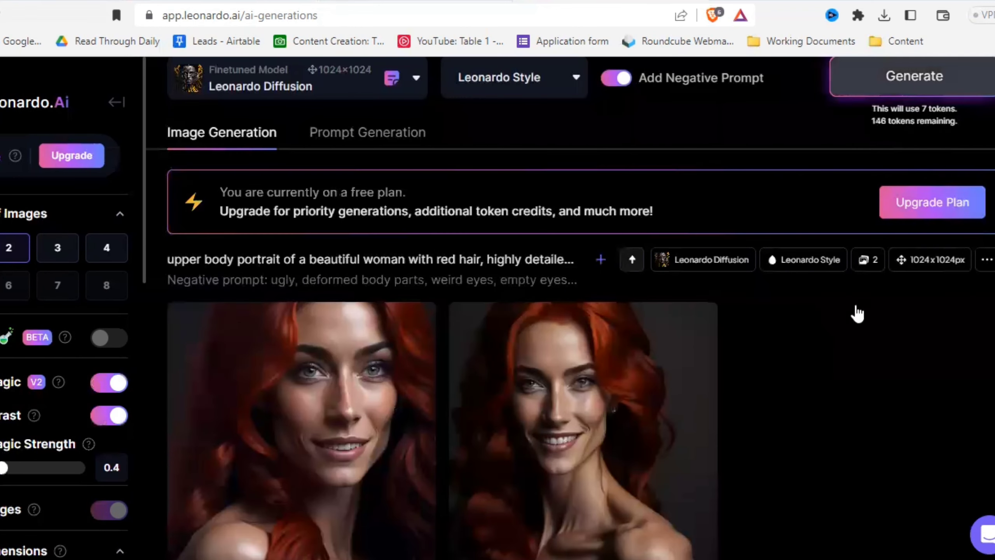
scroll(812, 402, down, 10)
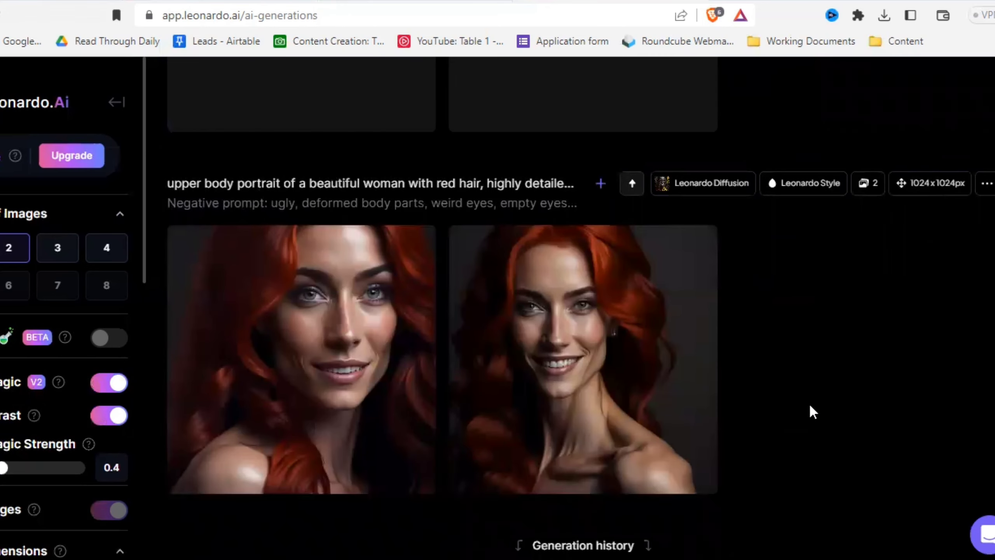
scroll(670, 289, up, 10)
scroll(757, 331, down, 10)
scroll(755, 352, up, 9)
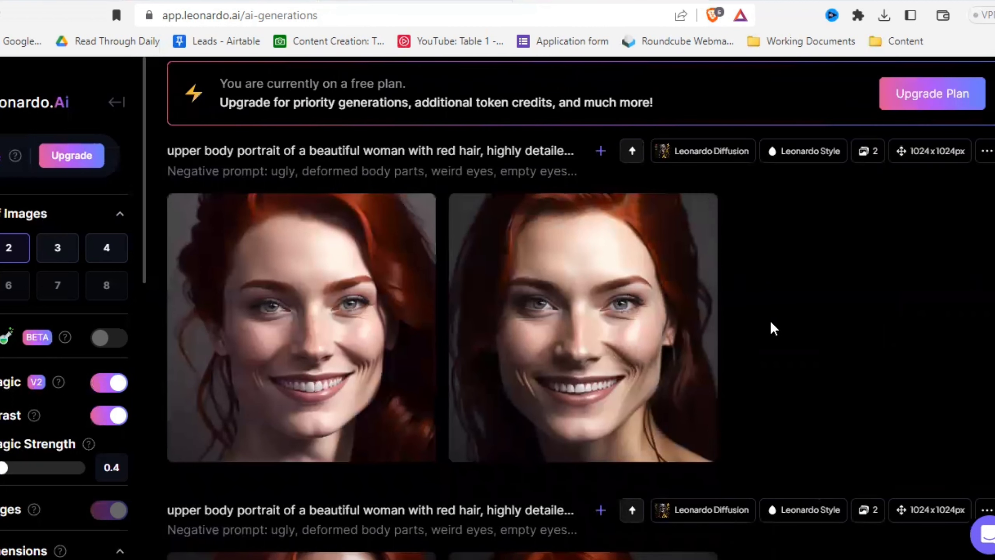
- Add "weird veins, strange muscles, strange wrinkles, unrealistic wrinkles, unrealistic faces" to the end of the negative prompt, correcting the misspelled "stange"
scroll(770, 323, up, 6)
click(799, 145)
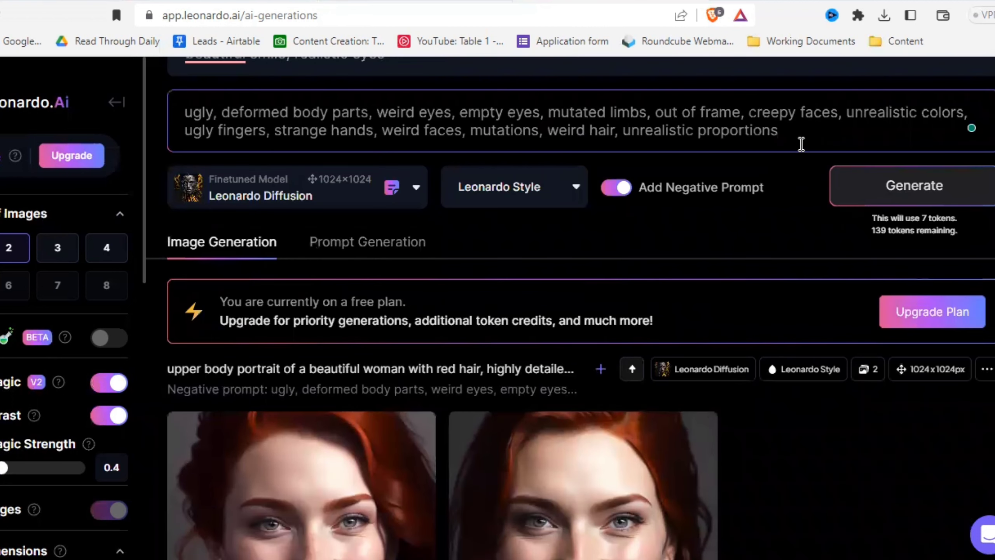
text(, weird veins, stange muscle)
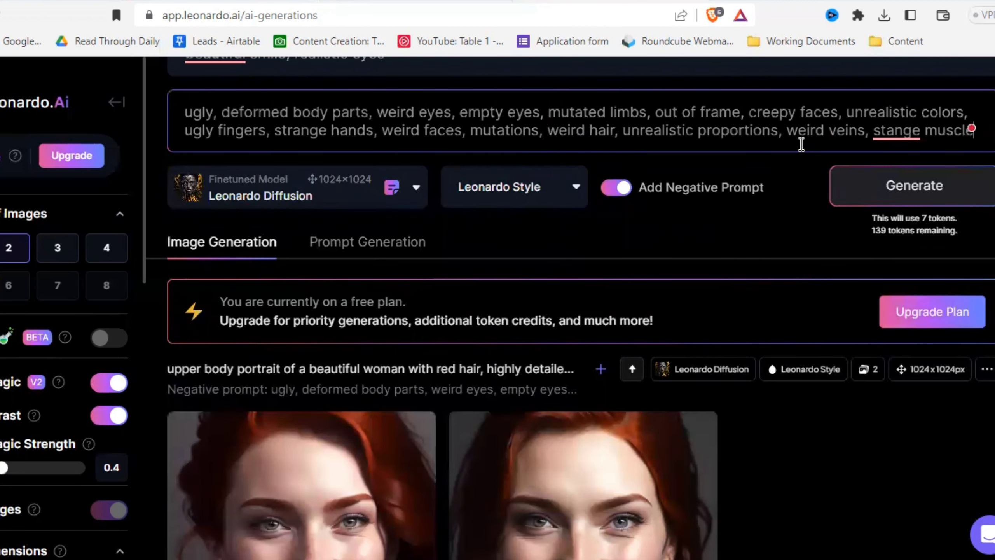
text(s,)
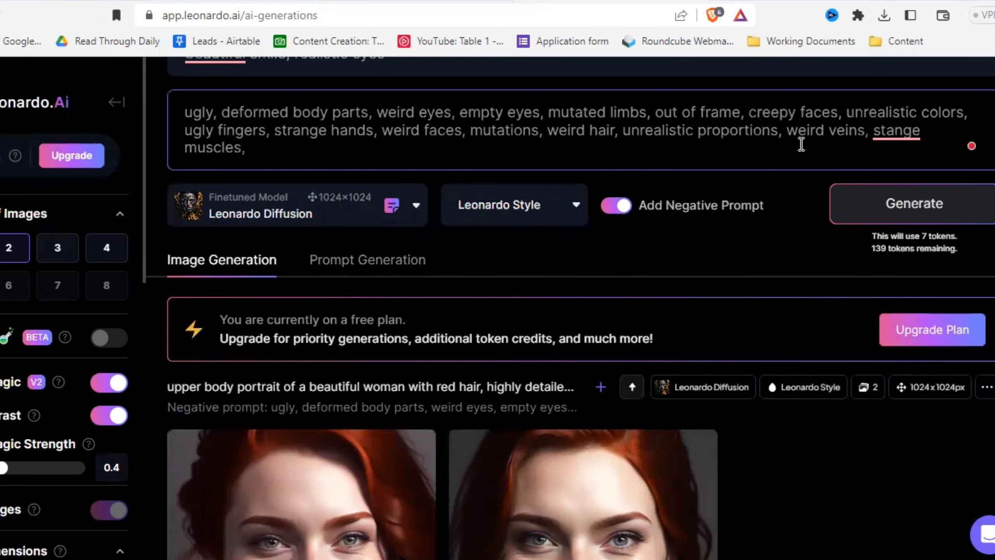
mouse_move(883, 127)
click(875, 162)
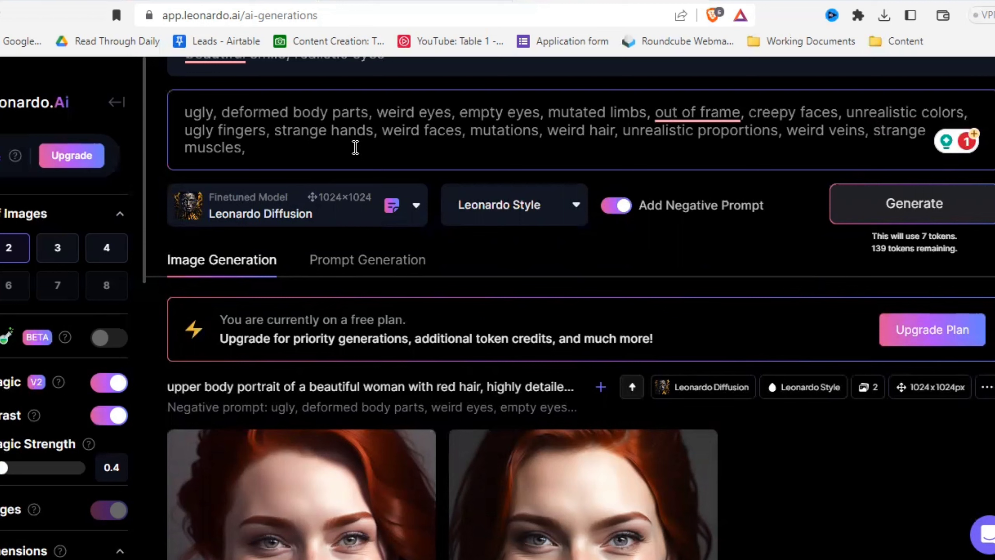
text(strange wrinkles, unrealistic )
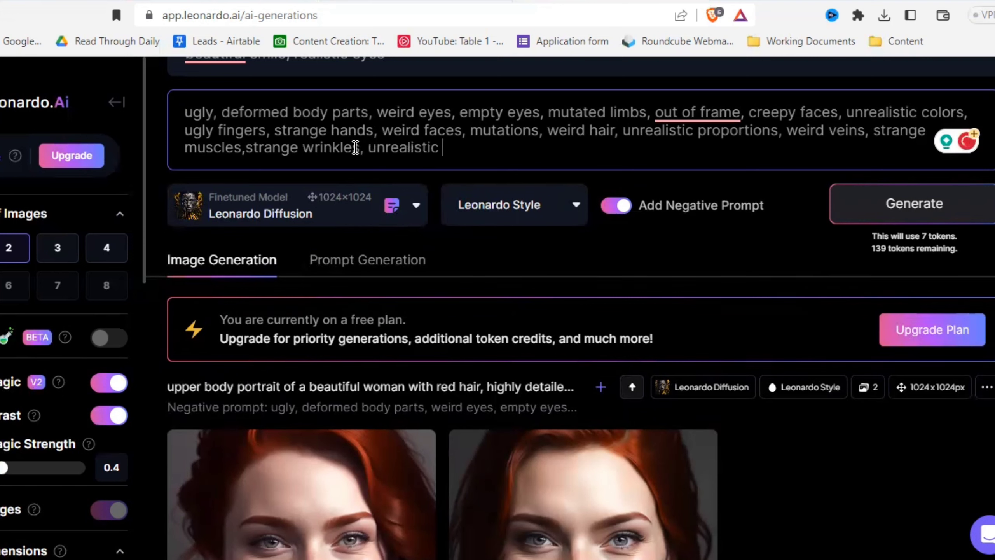
text(wrinkles, unrealistic faces)
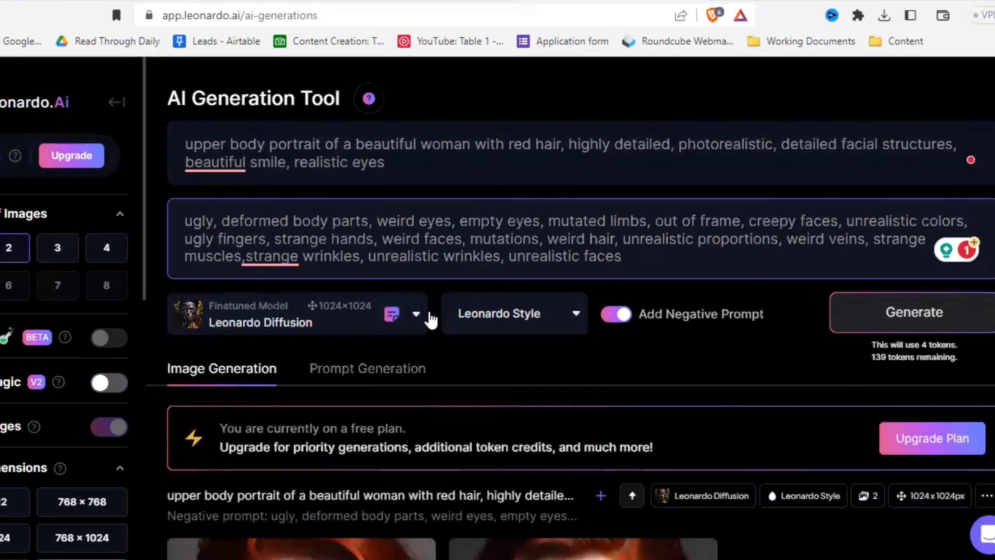
- Replace the finetuned model with DreamShaper v6, chosen from the platform models in the custom model selection
click(414, 325)
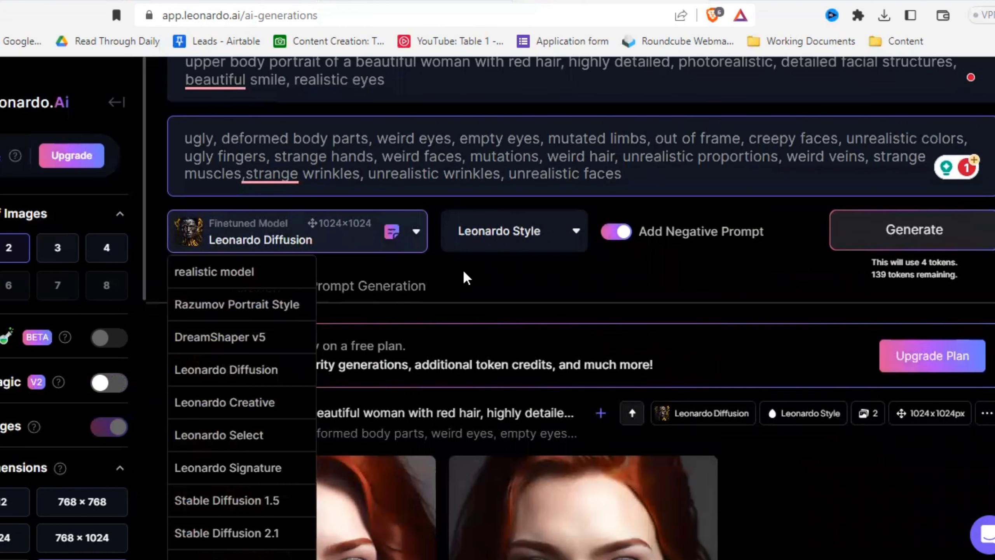
click(503, 278)
click(416, 235)
scroll(246, 418, down, 6)
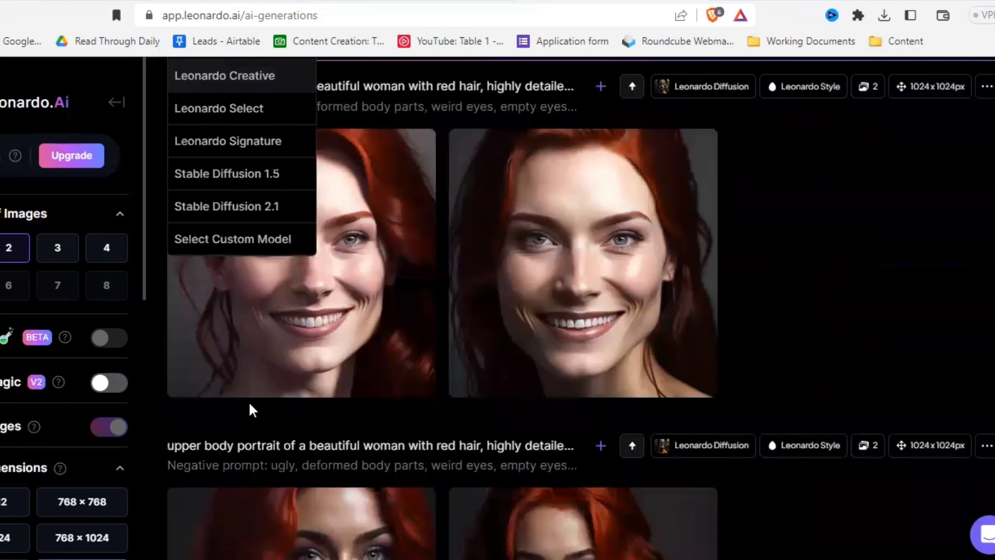
scroll(249, 406, up, 2)
click(231, 348)
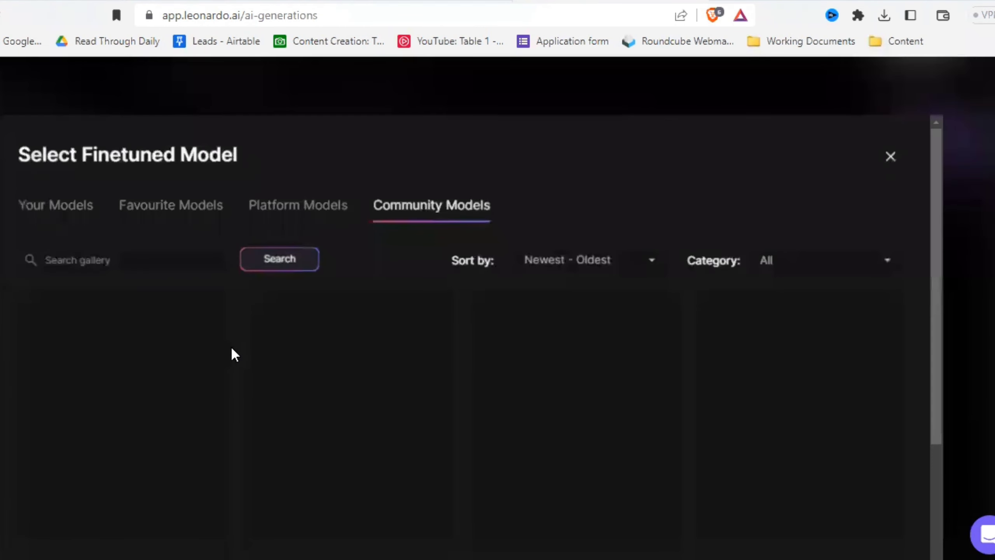
click(289, 201)
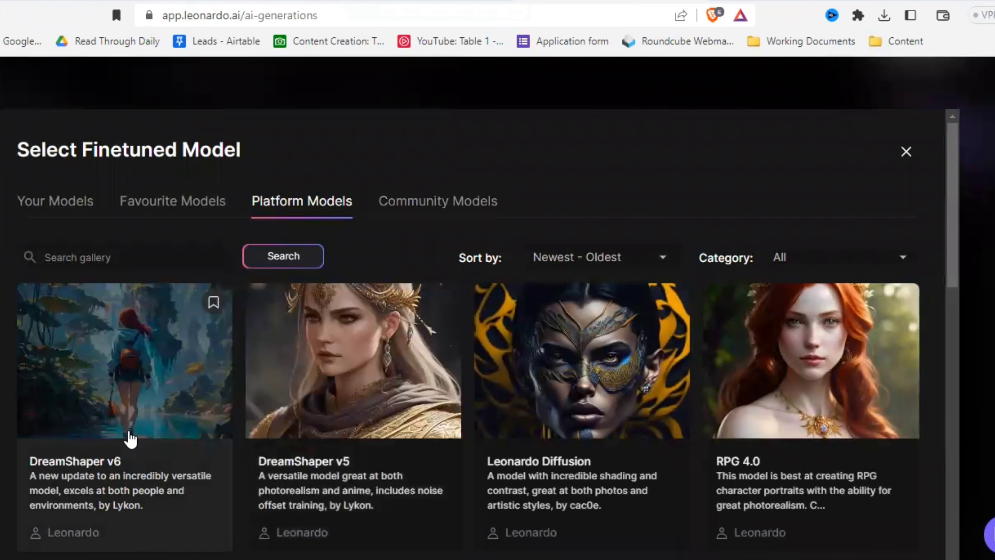
click(130, 434)
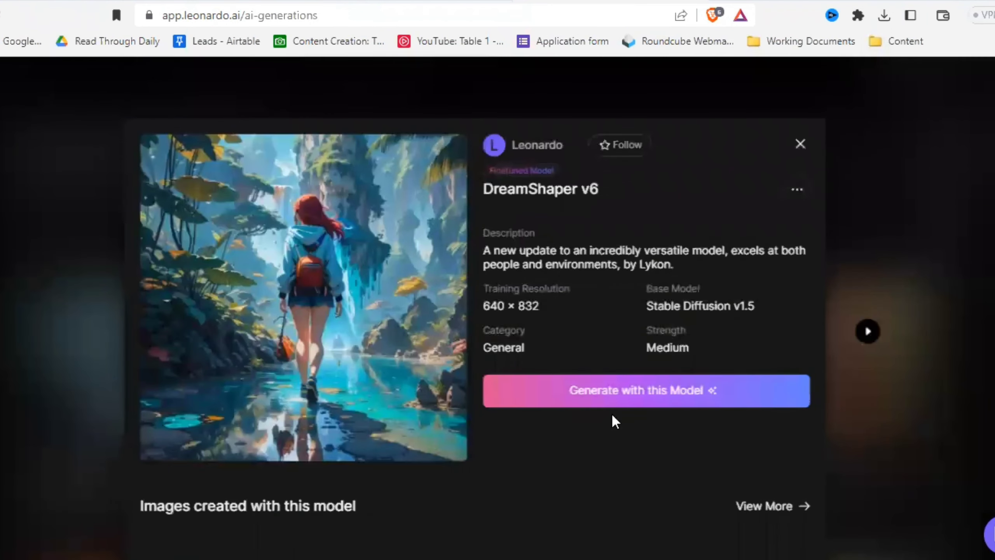
click(632, 389)
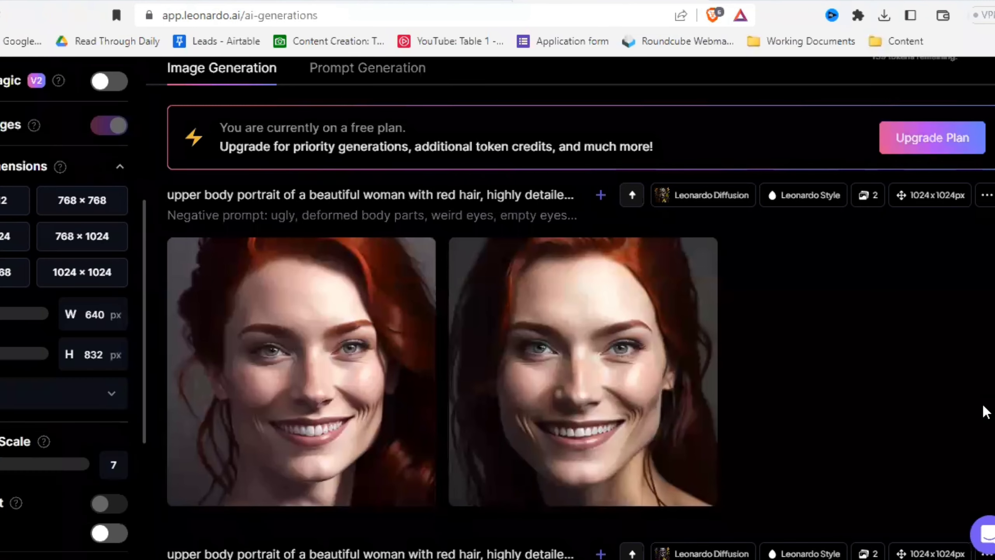
- Set the number of images to 4 and generate the portraits at 640 × 832 with DreamShaper v6
scroll(847, 366, up, 5)
scroll(846, 365, up, 2)
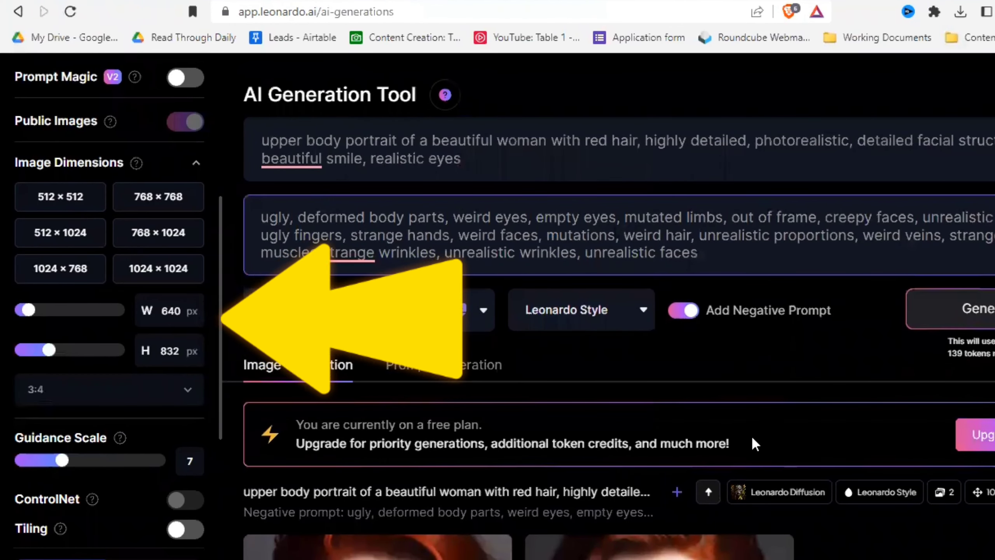
scroll(128, 321, up, 3)
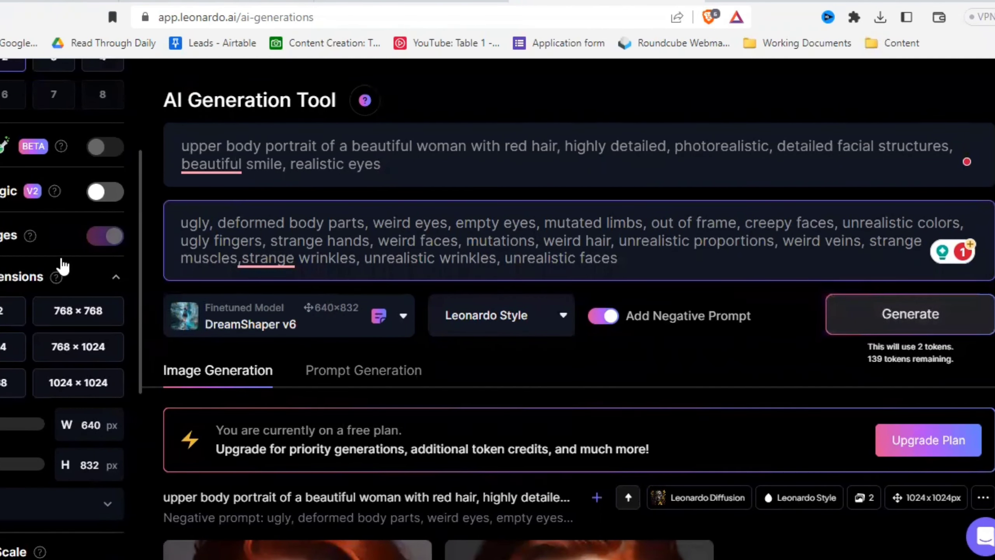
scroll(84, 188, up, 3)
click(99, 177)
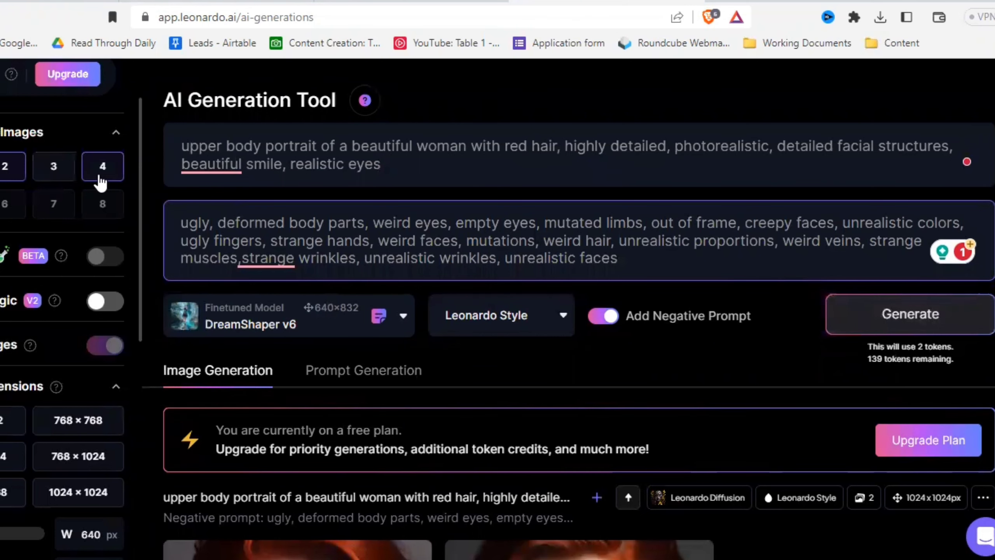
click(936, 331)
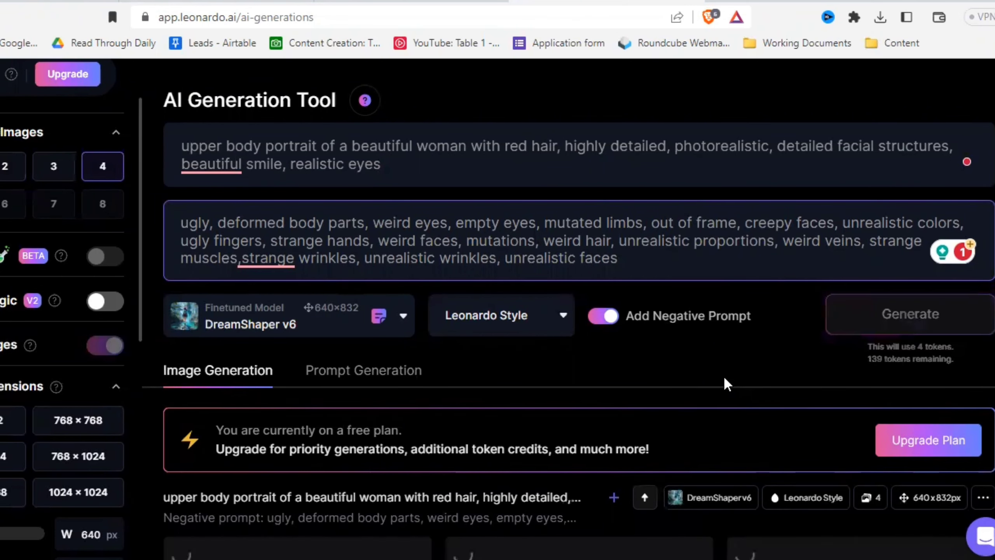
- Look through the new DreamShaper v6 portraits and compare them with the earlier Leonardo Diffusion images
scroll(722, 382, down, 10)
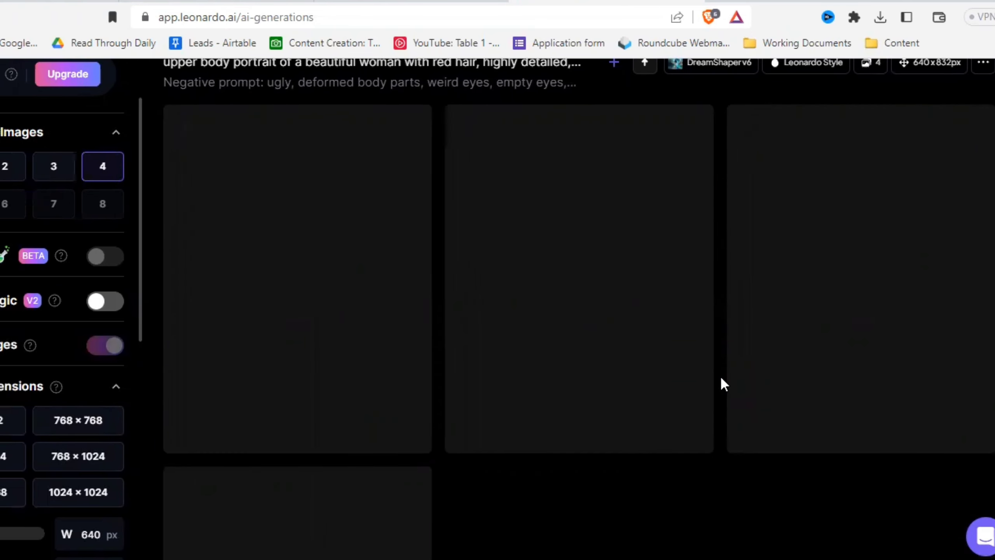
scroll(723, 382, down, 3)
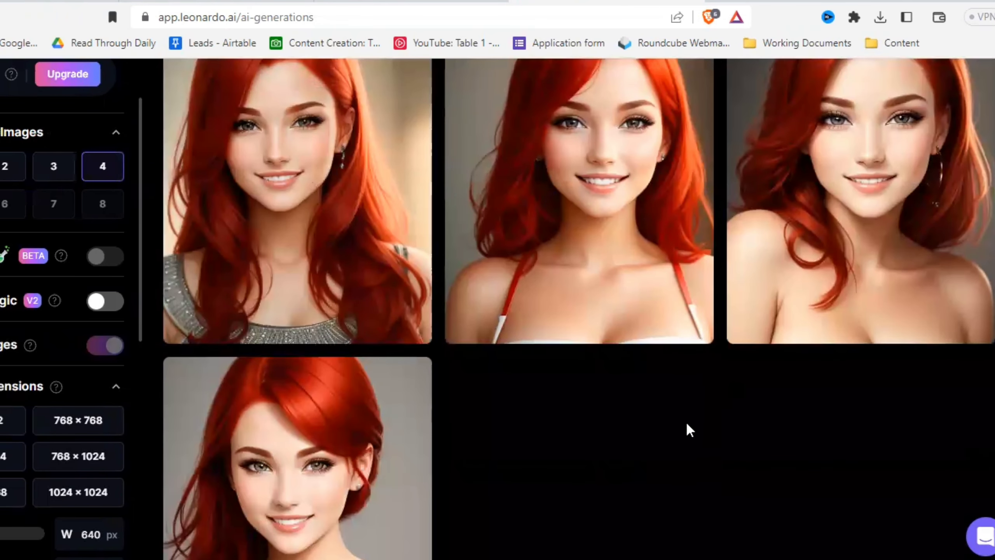
scroll(633, 446, down, 3)
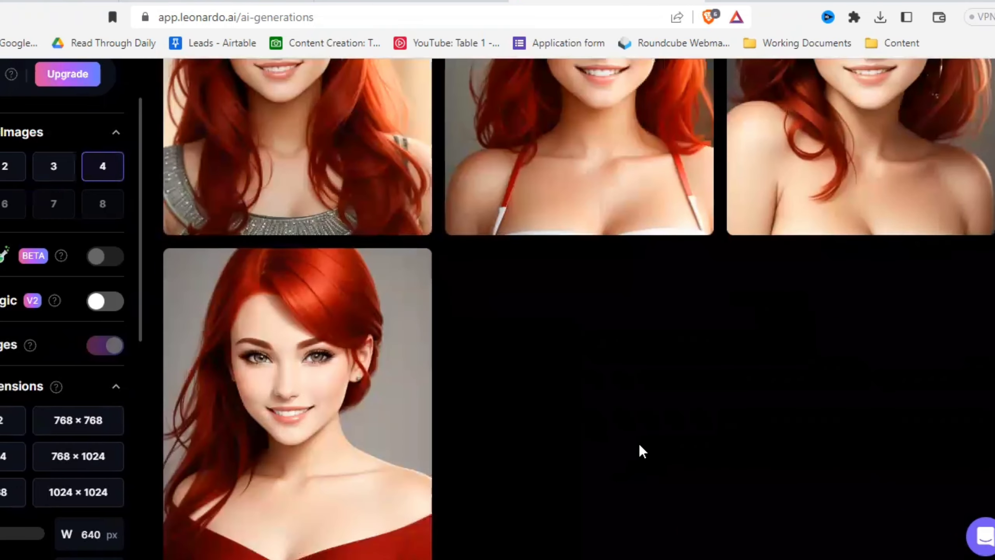
scroll(641, 451, down, 3)
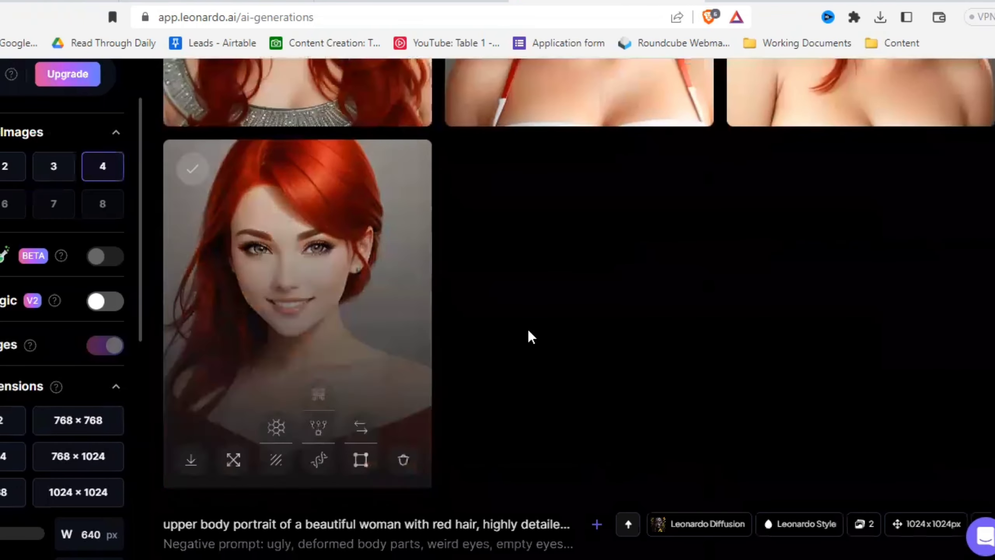
scroll(750, 427, up, 6)
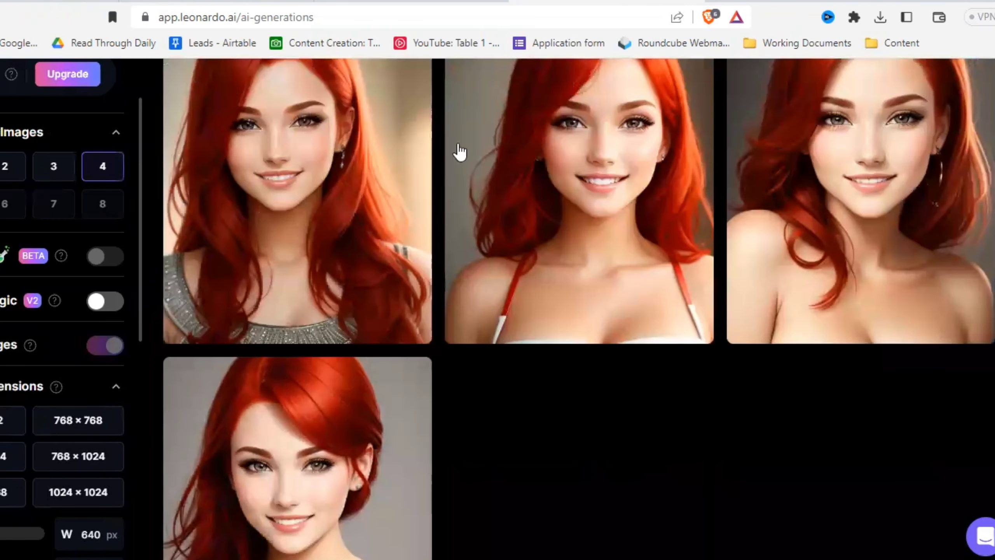
scroll(655, 400, down, 13)
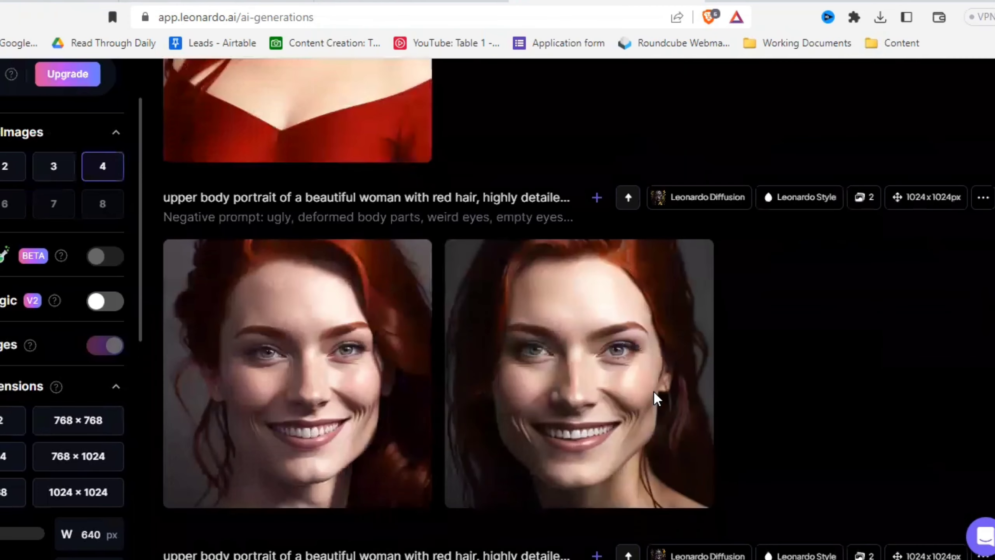
- Replace the finetuned model with RPG 4.0, chosen from the platform models in the custom model selection
scroll(762, 377, down, 9)
scroll(875, 317, up, 11)
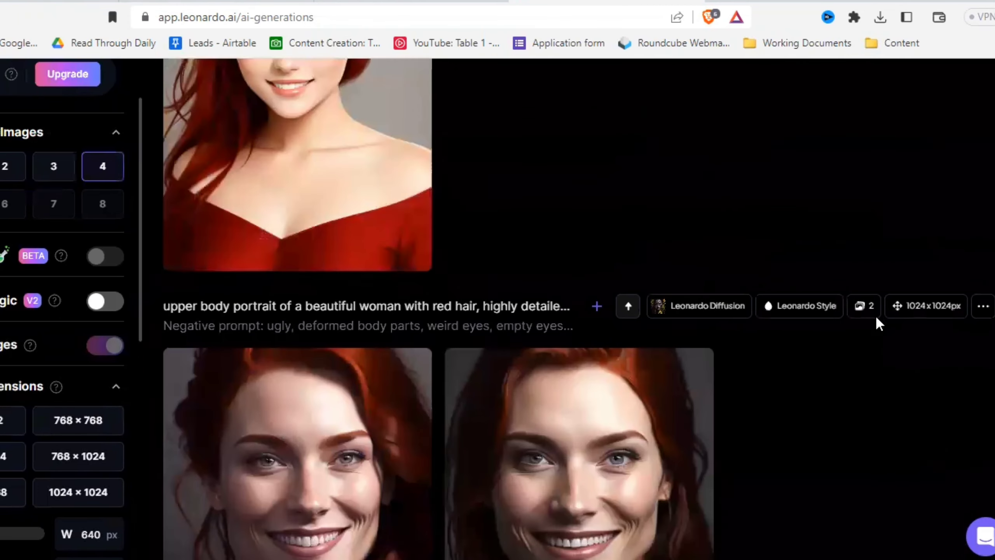
scroll(774, 455, up, 3)
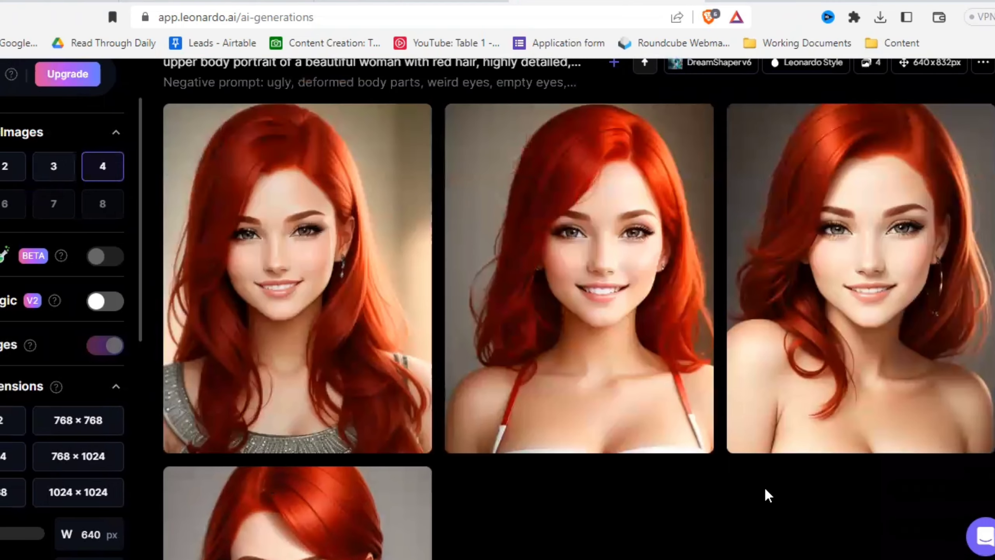
scroll(762, 491, up, 11)
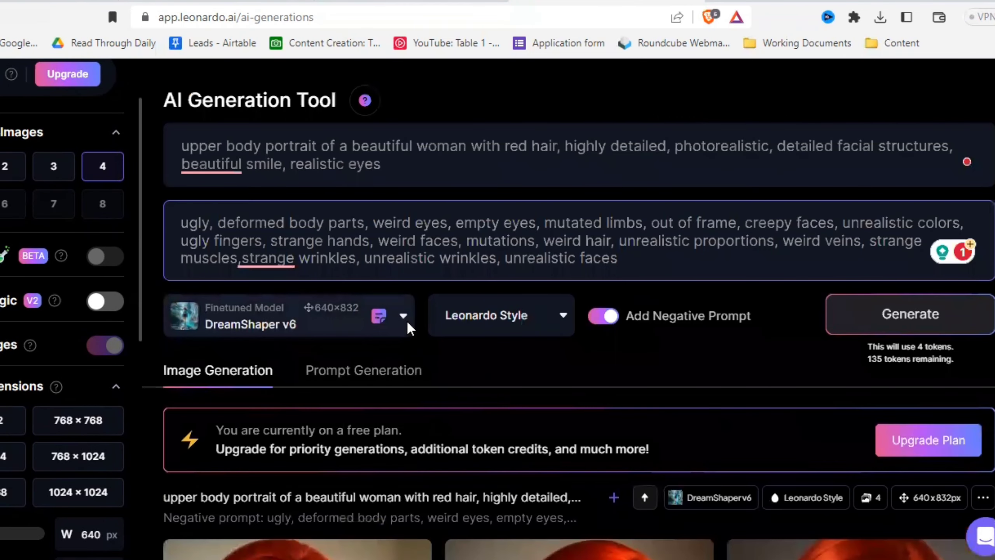
click(403, 318)
scroll(406, 320, down, 3)
scroll(262, 341, down, 3)
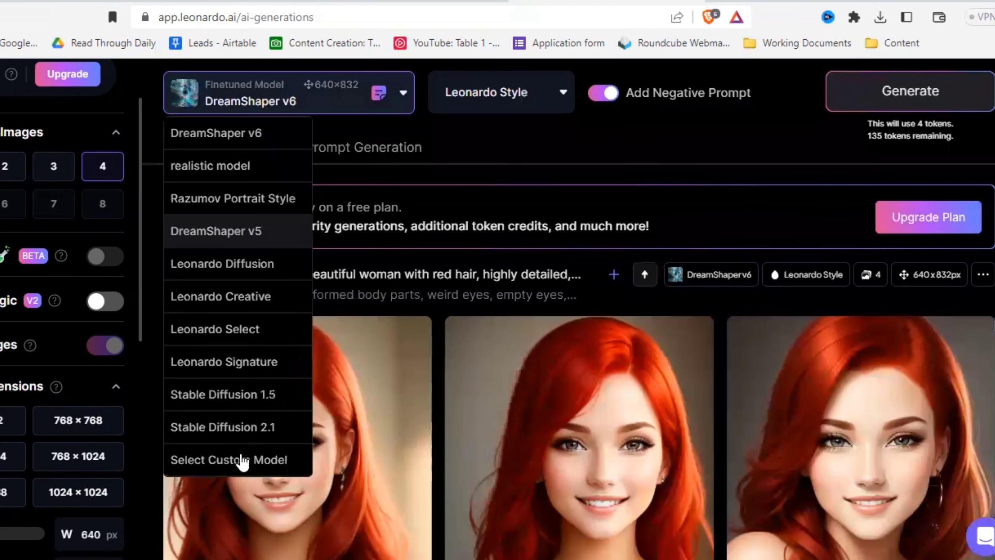
click(242, 460)
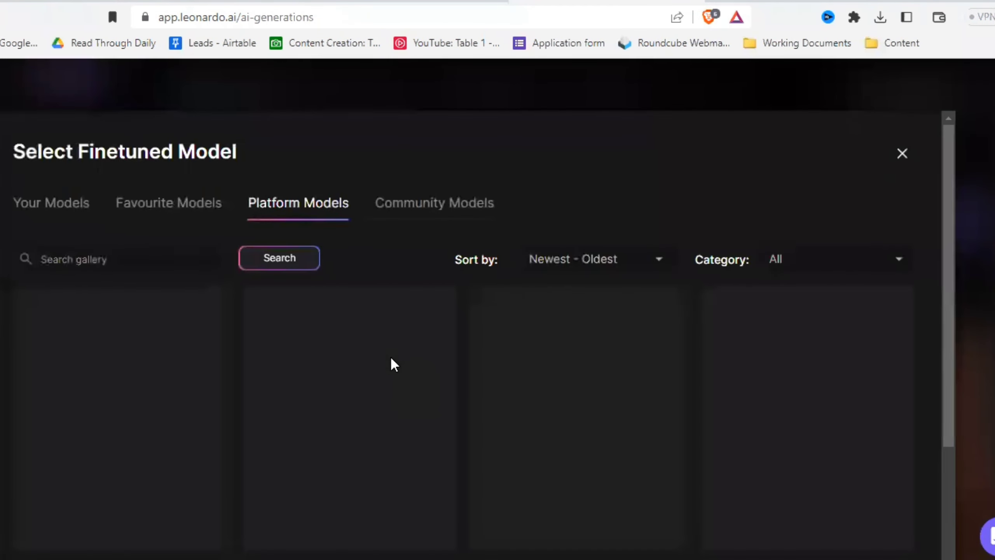
scroll(472, 377, down, 3)
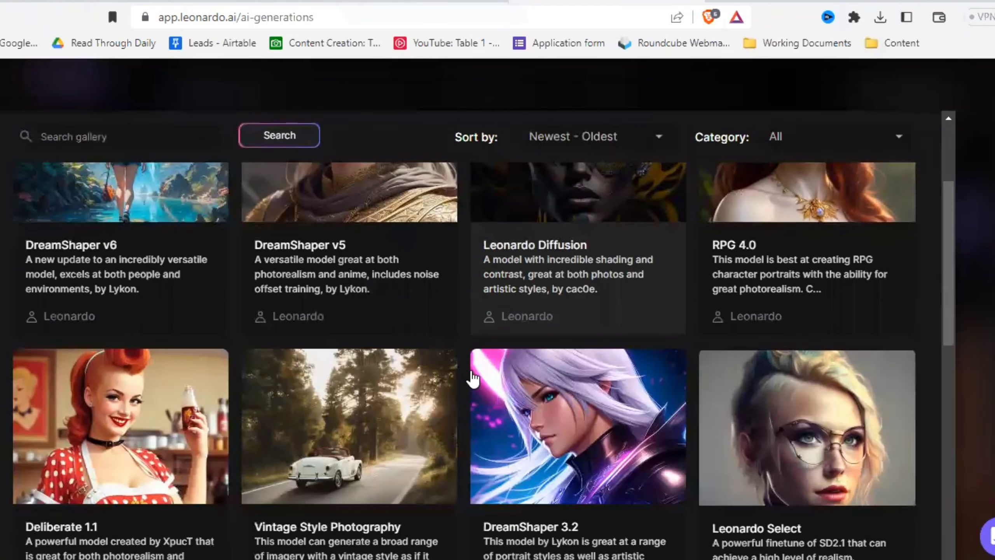
scroll(472, 378, up, 3)
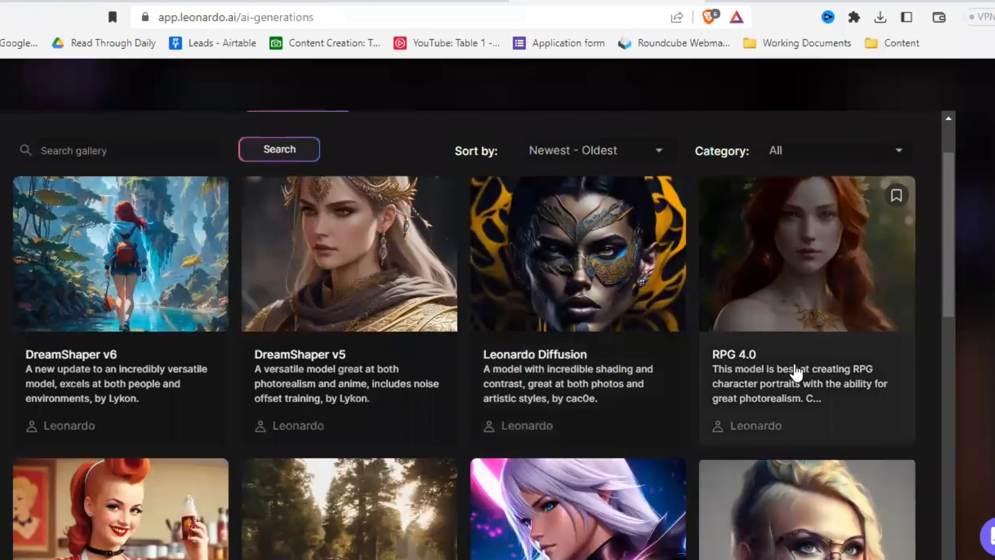
click(835, 350)
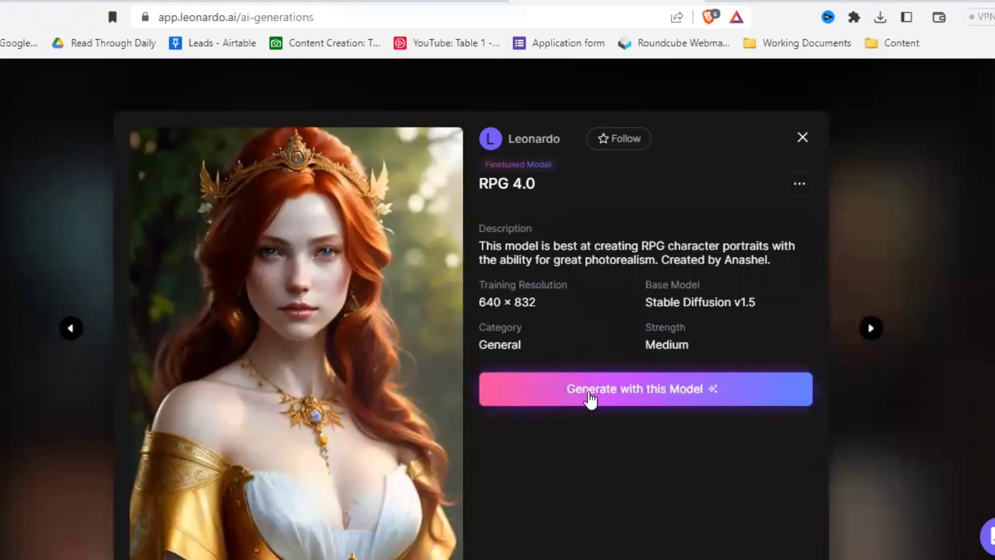
click(592, 399)
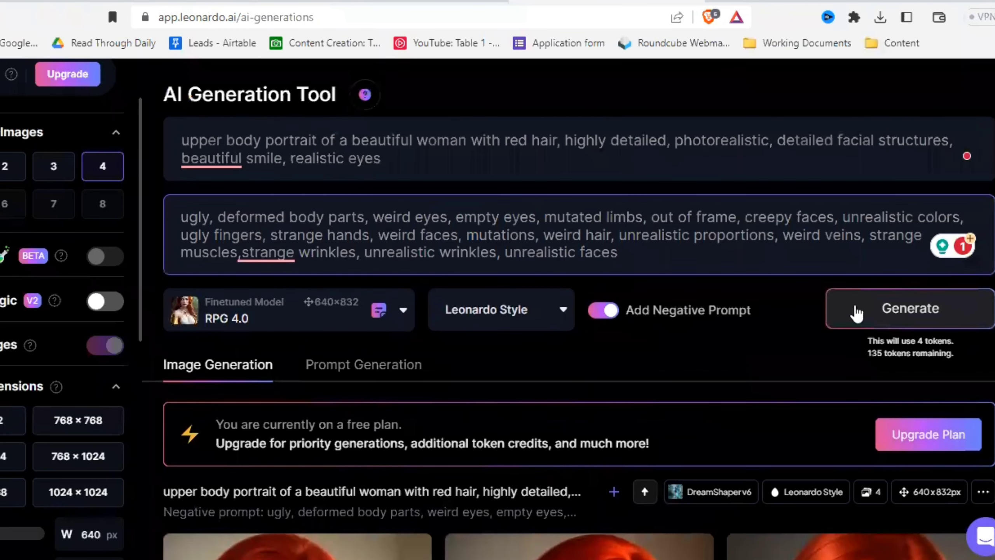
- Generate four portraits at 640 × 832 with the RPG 4.0 model, using the same prompts
click(869, 316)
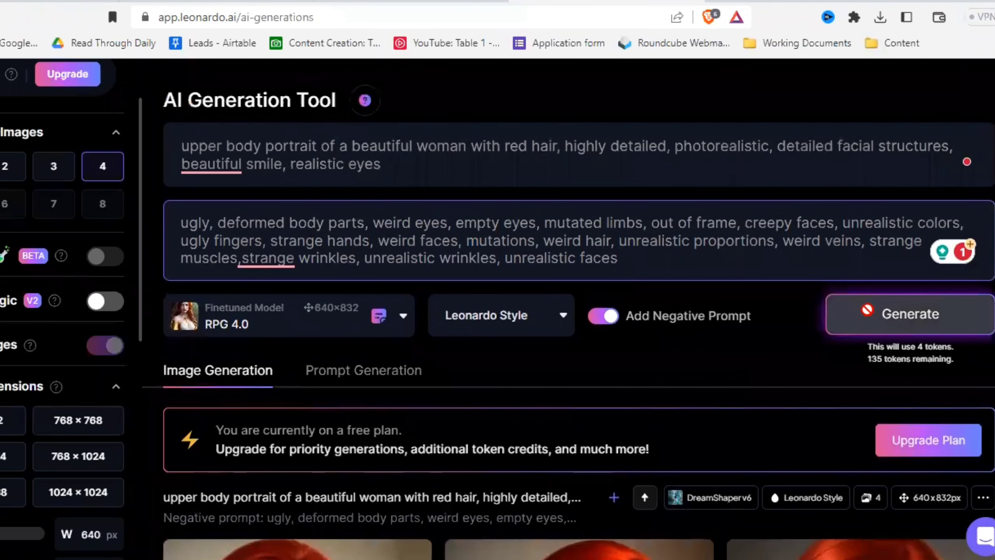
scroll(697, 384, down, 5)
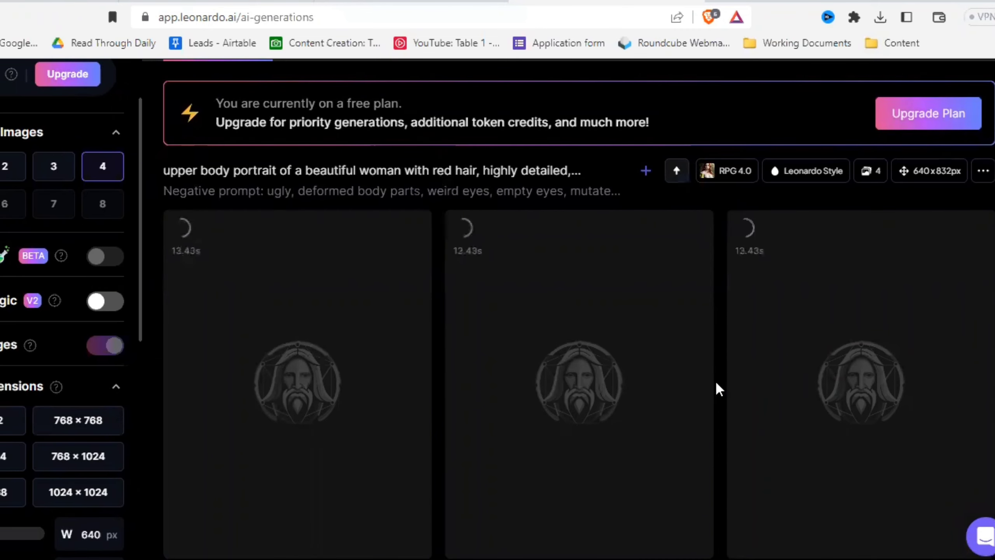
scroll(718, 388, down, 2)
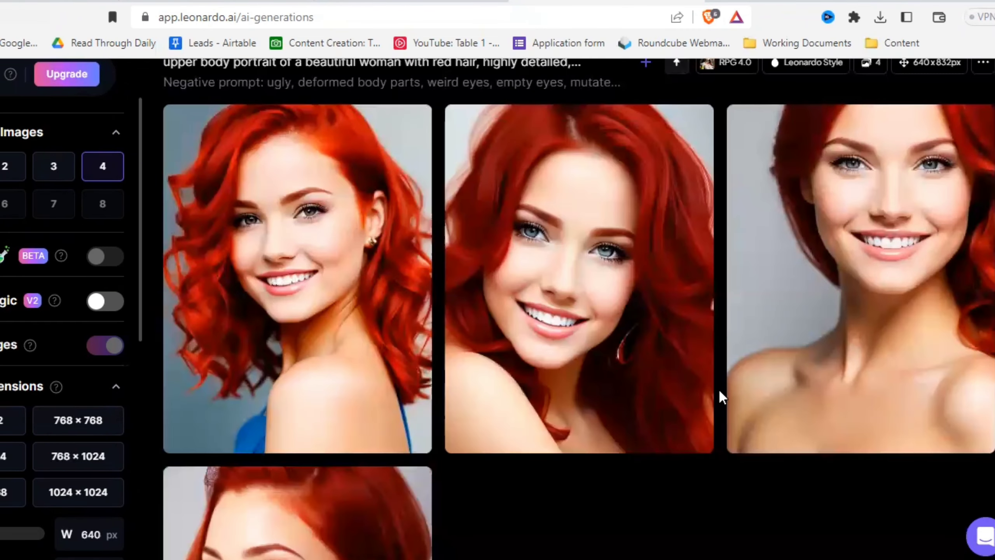
- Look through the new RPG 4.0 portraits and inspect the fourth one enlarged
scroll(689, 453, down, 4)
scroll(303, 280, down, 2)
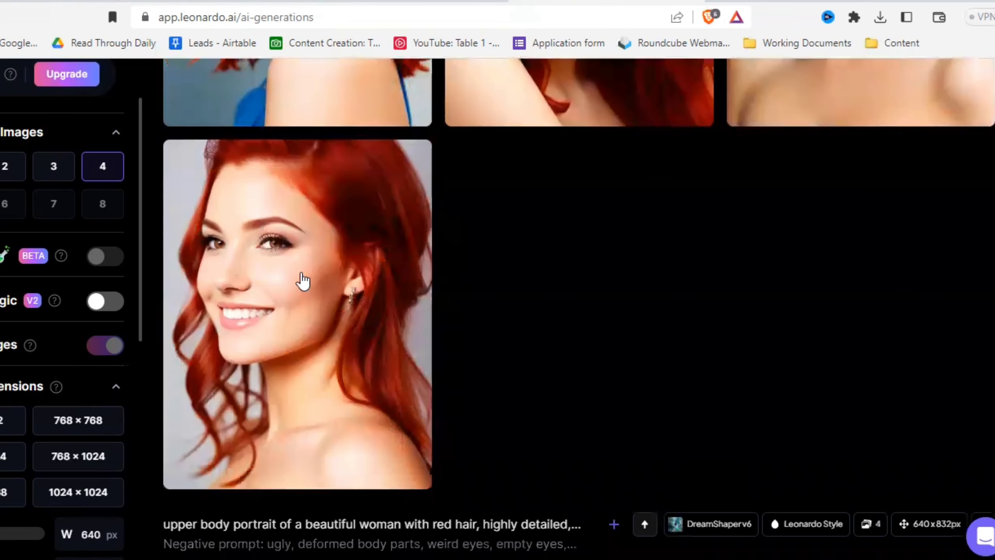
mouse_move(410, 377)
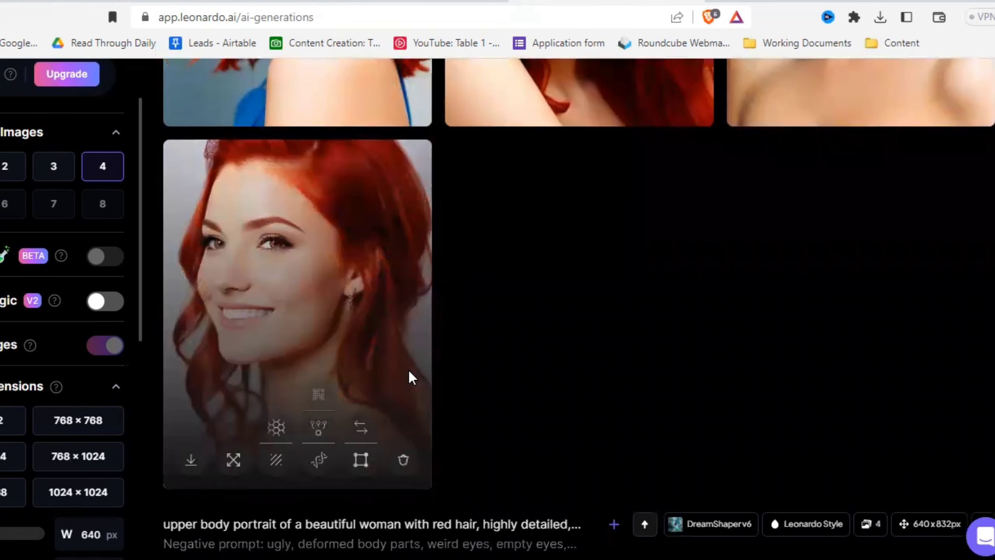
click(409, 374)
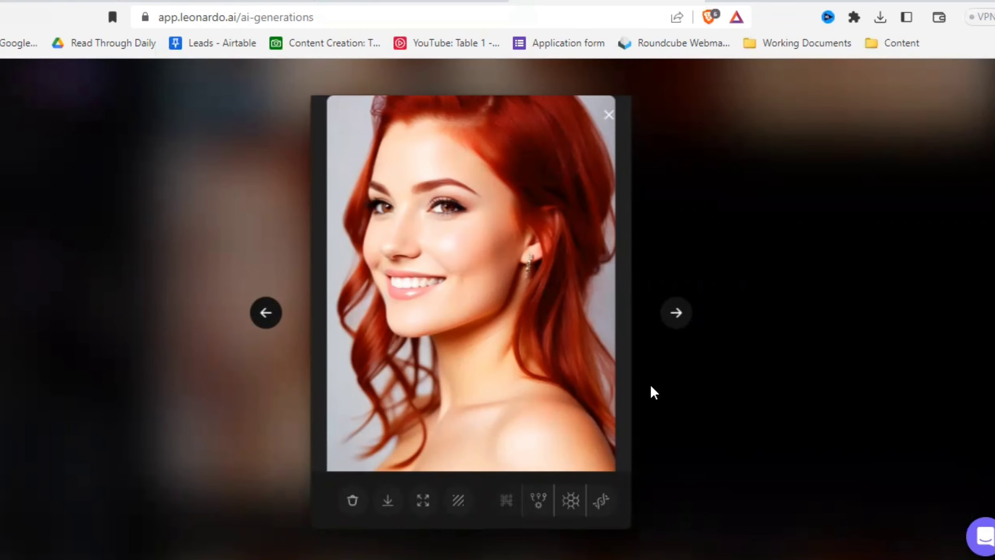
click(652, 387)
scroll(646, 428, up, 3)
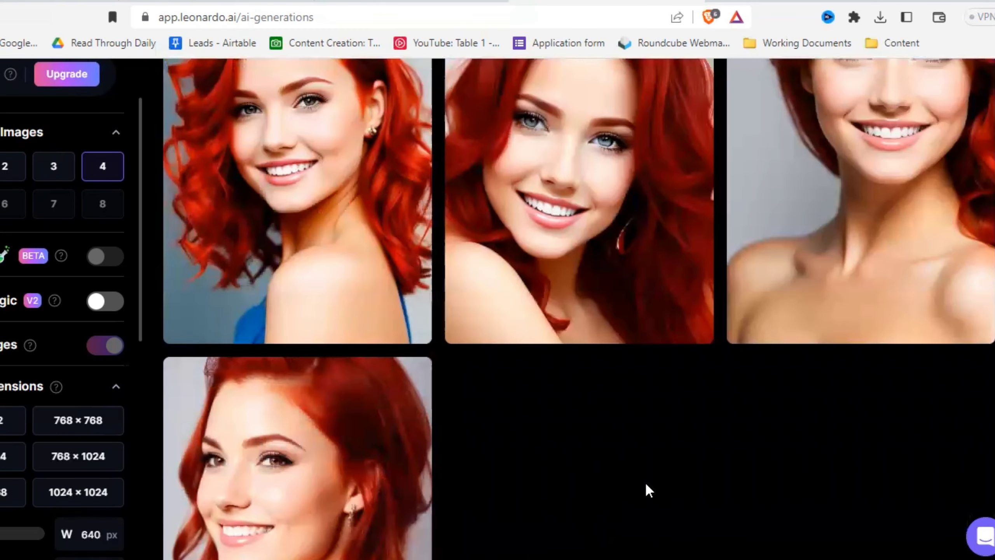
- Turn on Prompt Magic V2 and generate four more portraits with RPG 4.0
scroll(645, 481, up, 3)
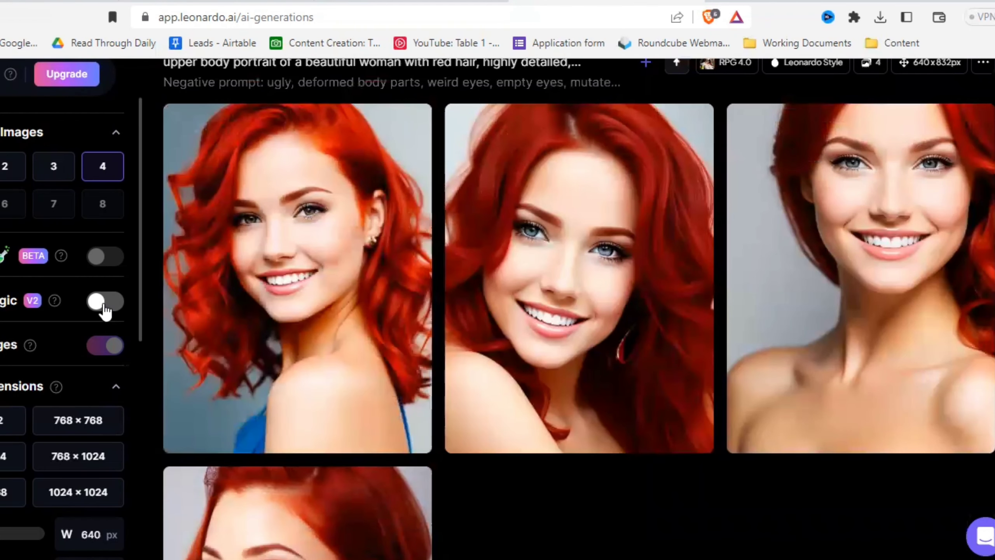
click(102, 303)
scroll(921, 244, up, 5)
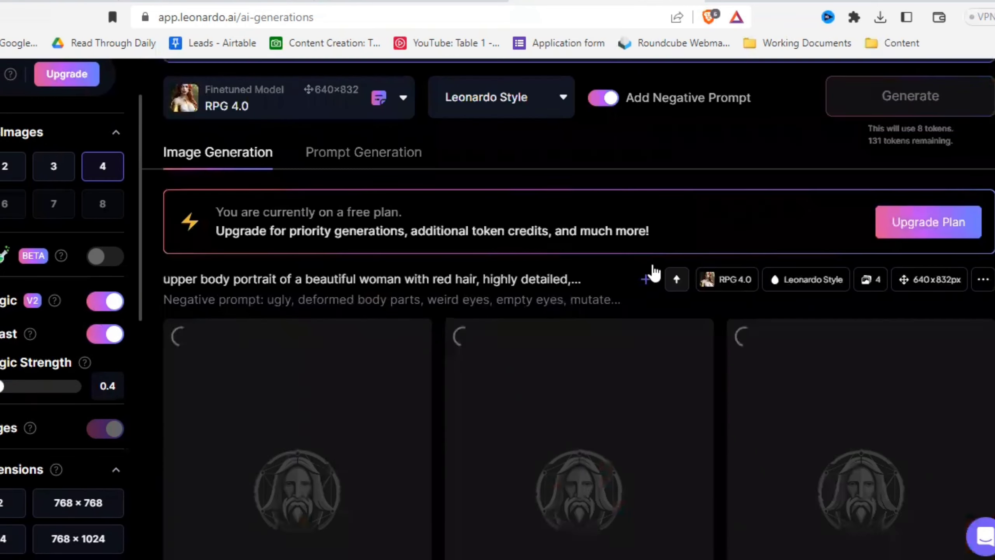
- Compare the RPG 4.0 portraits made with Prompt Magic against the earlier RPG 4.0 portraits made without it
scroll(718, 316, down, 5)
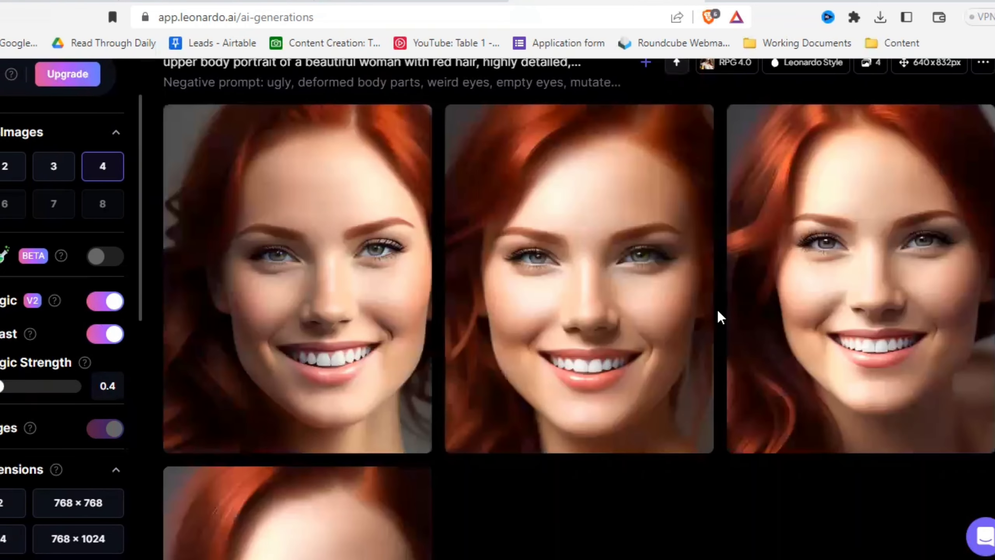
scroll(718, 312, down, 3)
scroll(680, 425, down, 3)
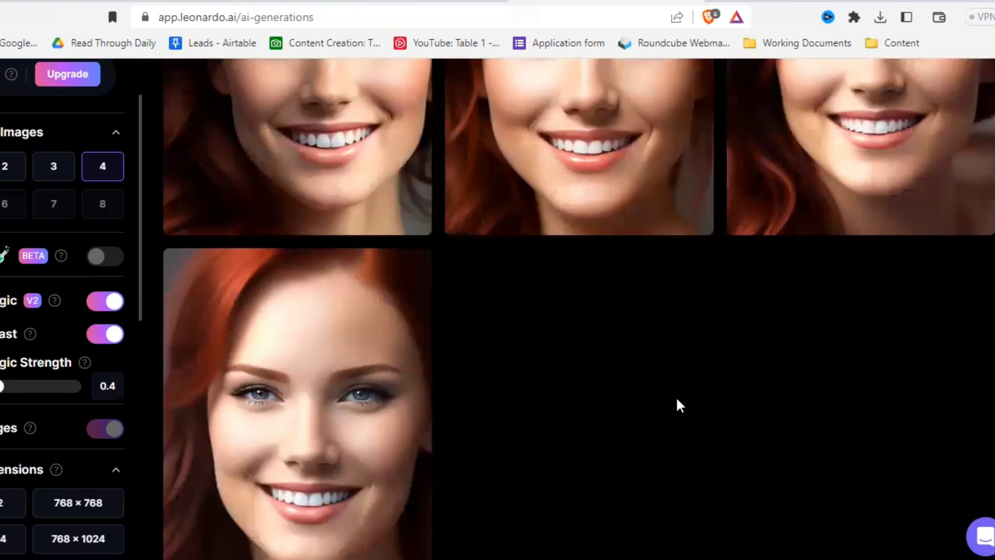
scroll(677, 400, down, 6)
scroll(730, 344, down, 5)
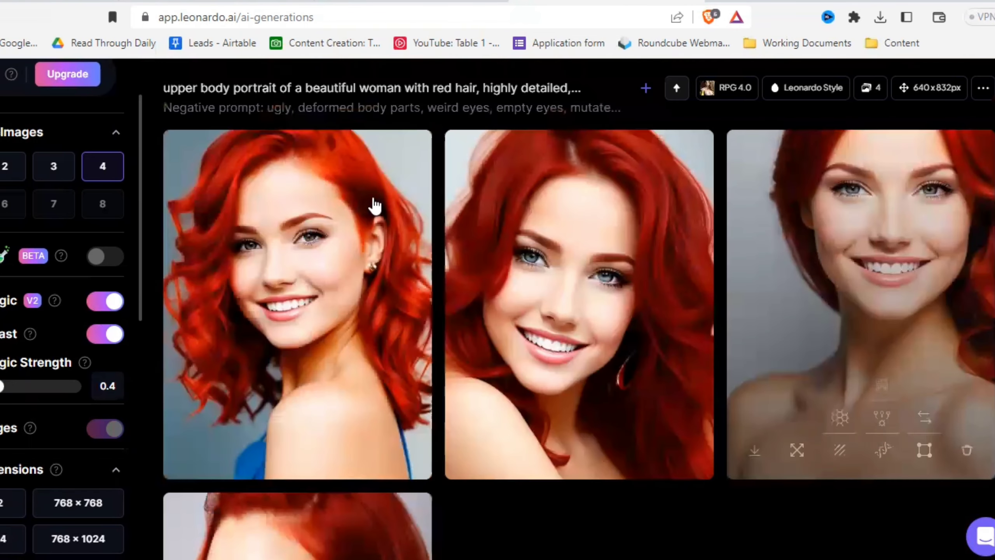
scroll(850, 473, down, 3)
scroll(725, 505, down, 10)
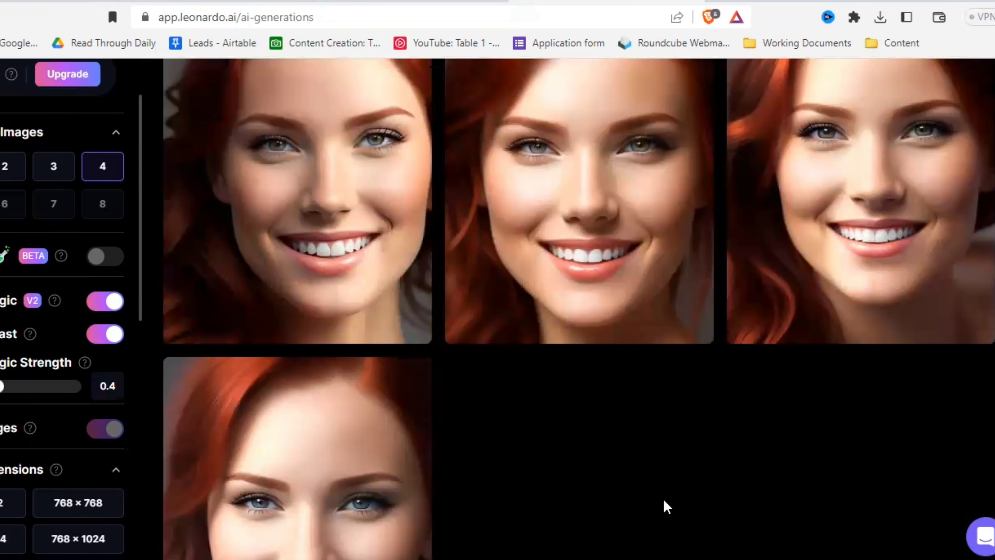
scroll(642, 499, up, 3)
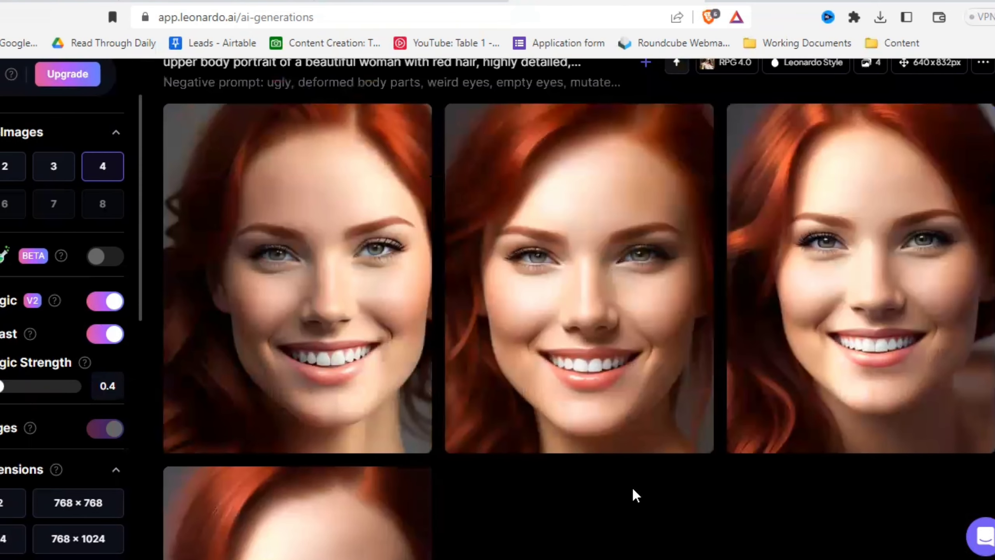
scroll(632, 489, down, 5)
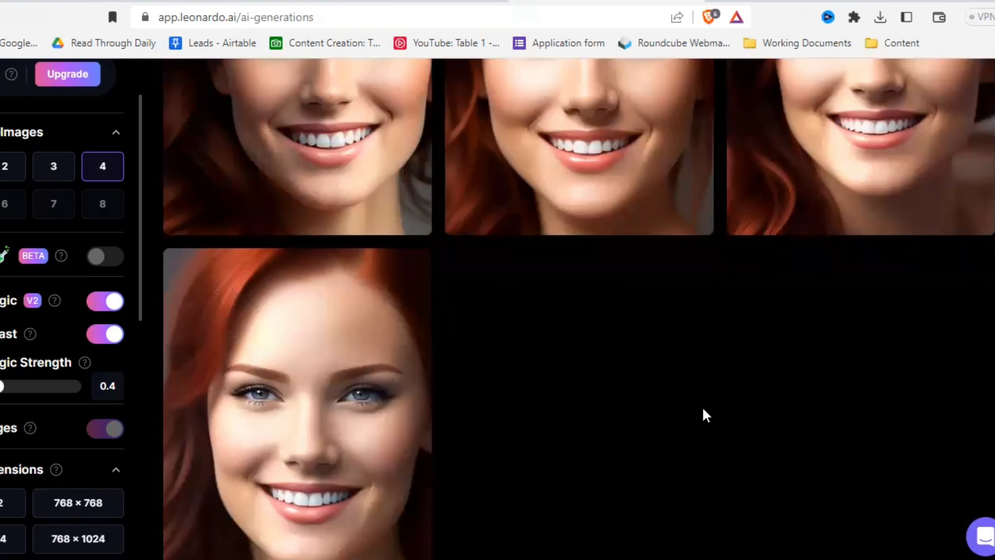
scroll(695, 423, down, 3)
scroll(678, 447, down, 12)
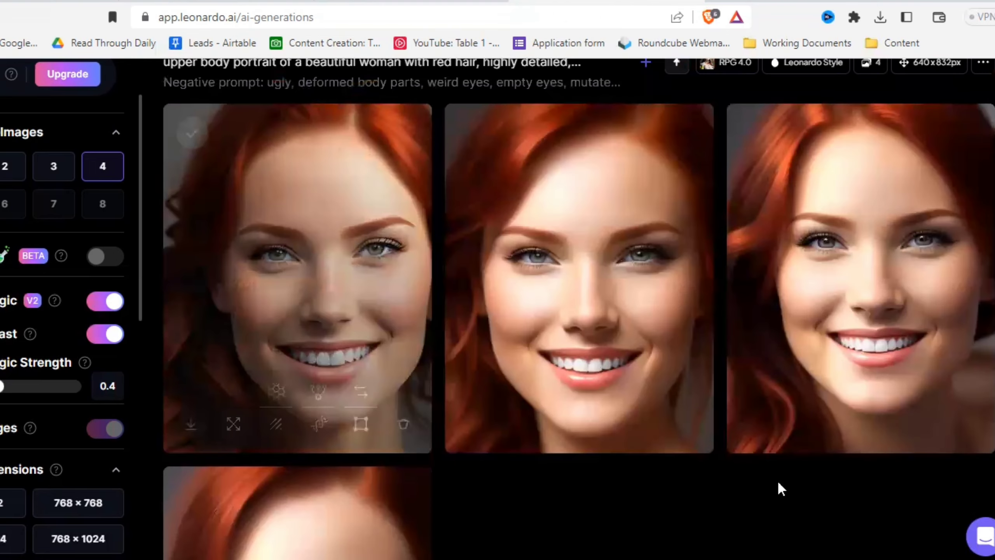
- Turn off Prompt Magic V2 and bring up the community models in the custom model selection
click(114, 310)
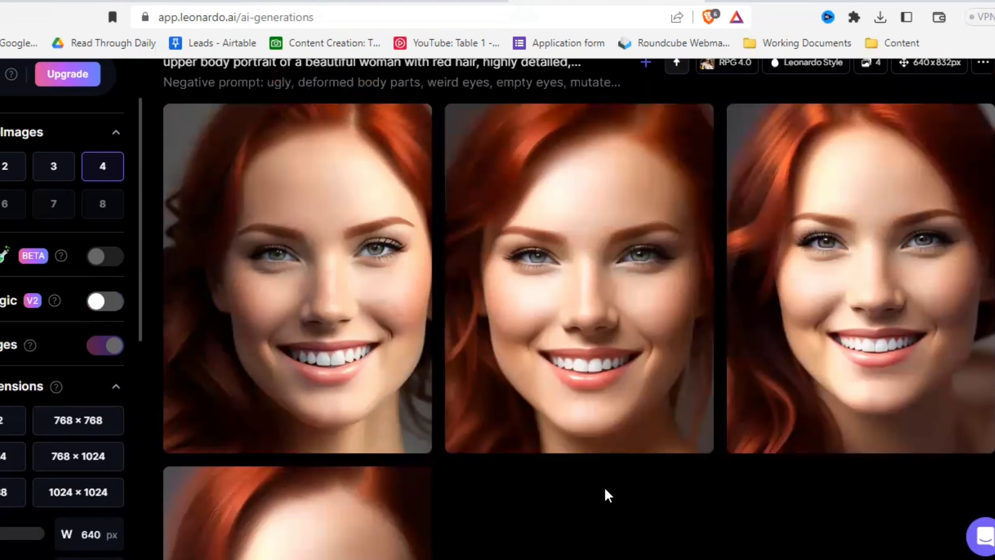
scroll(605, 488, up, 8)
click(401, 209)
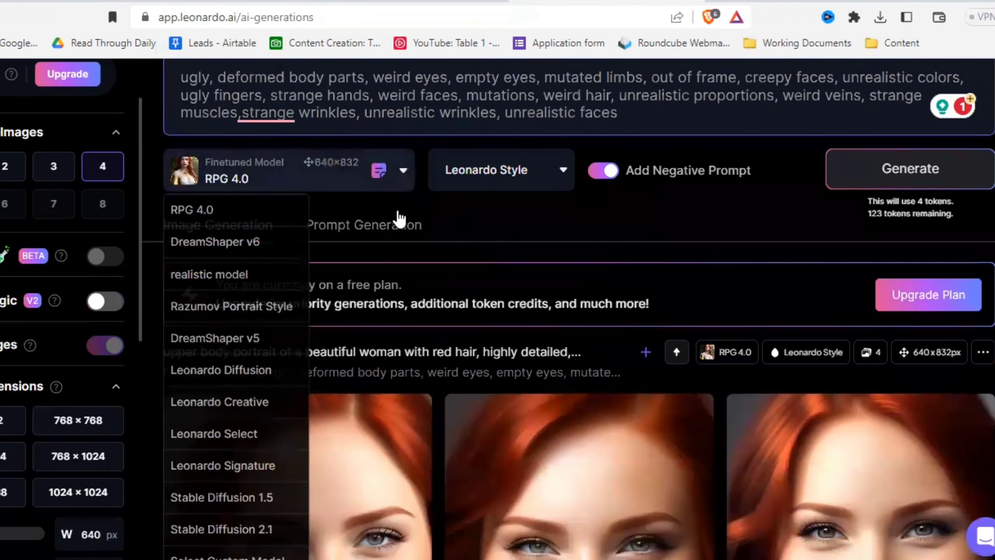
scroll(234, 460, down, 3)
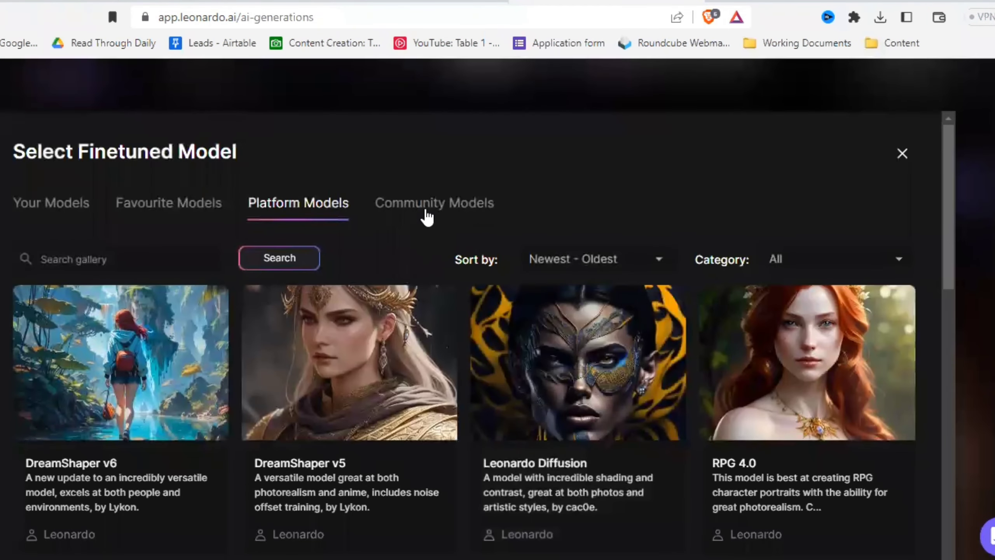
click(428, 216)
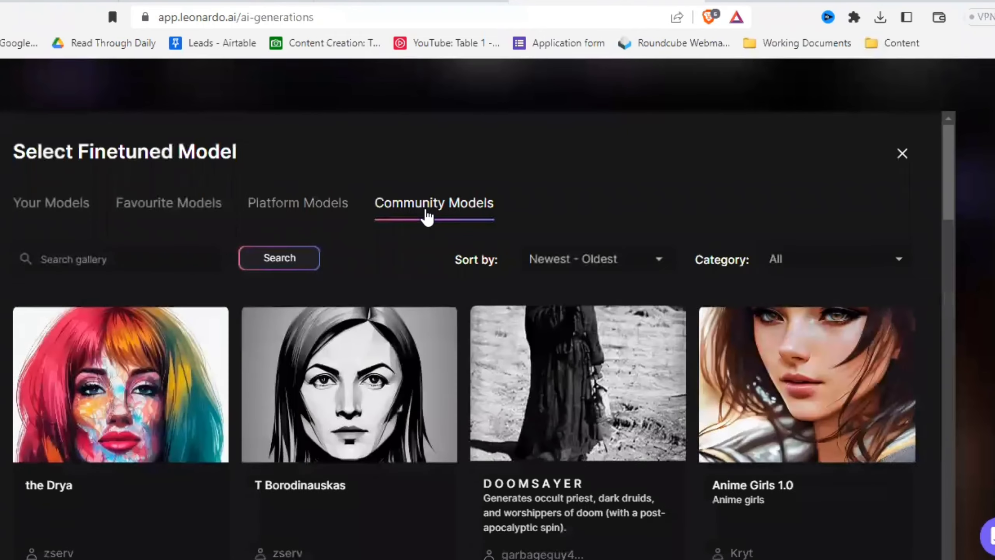
- Filter the community models to the Characters category and browse the available models
click(823, 259)
click(809, 322)
scroll(470, 368, down, 3)
scroll(469, 368, down, 5)
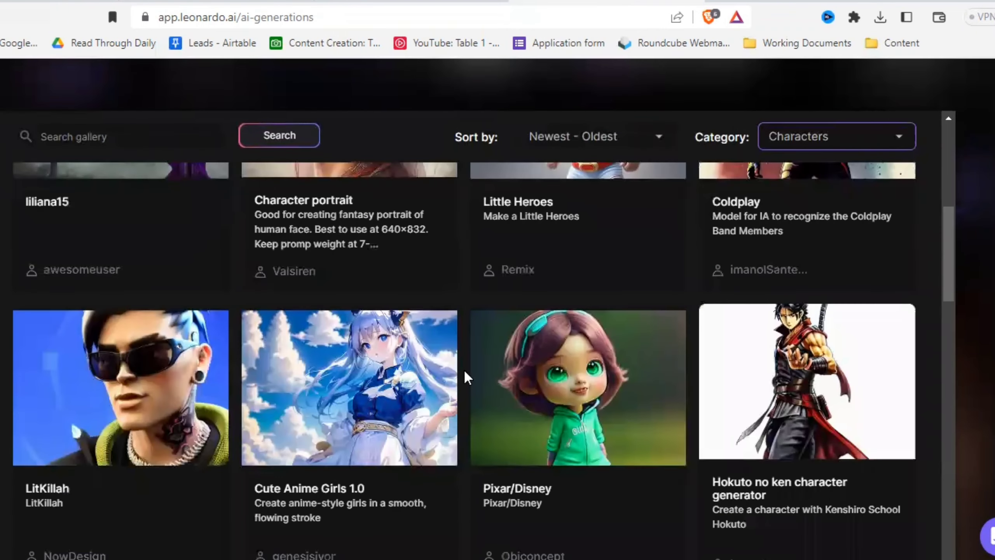
scroll(465, 373, down, 4)
scroll(465, 373, down, 20)
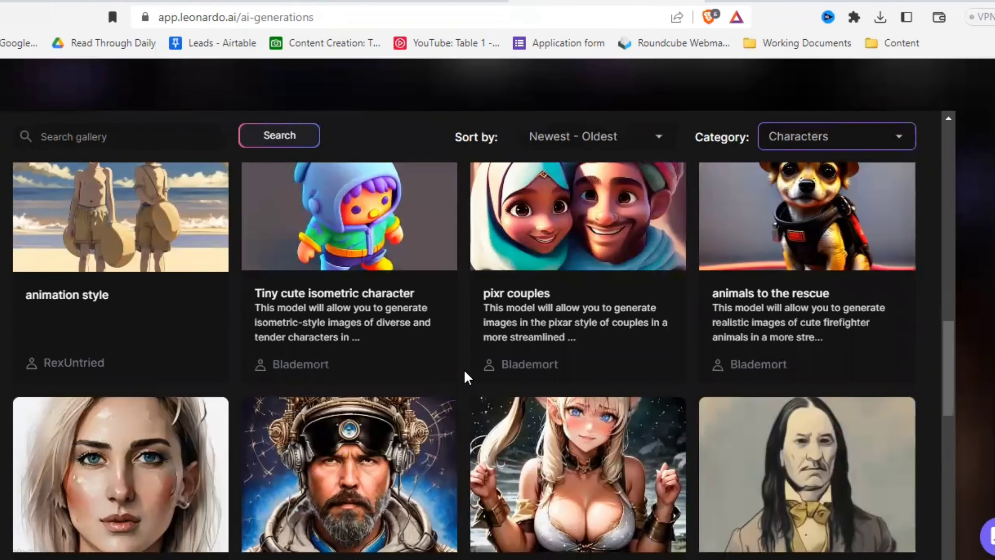
scroll(464, 370, down, 6)
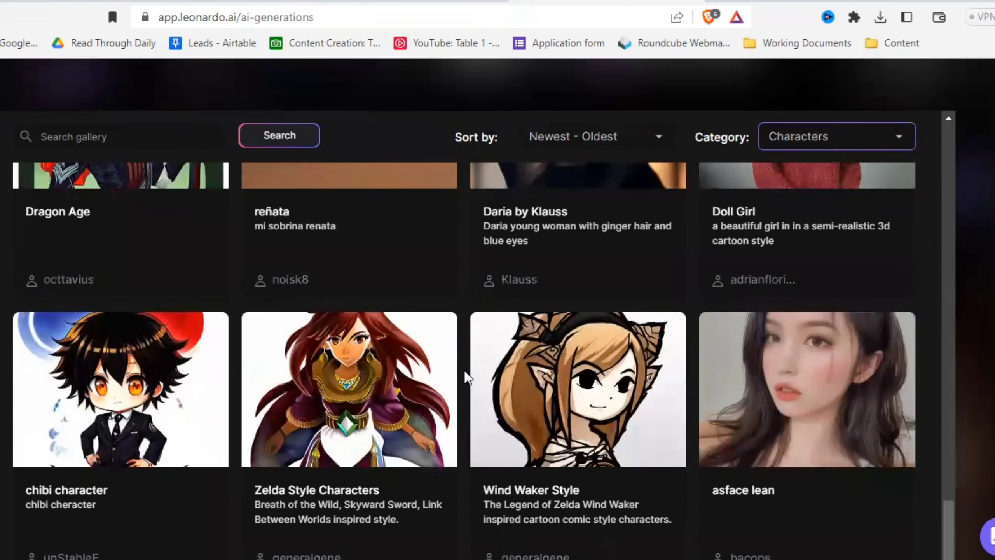
scroll(274, 364, down, 1)
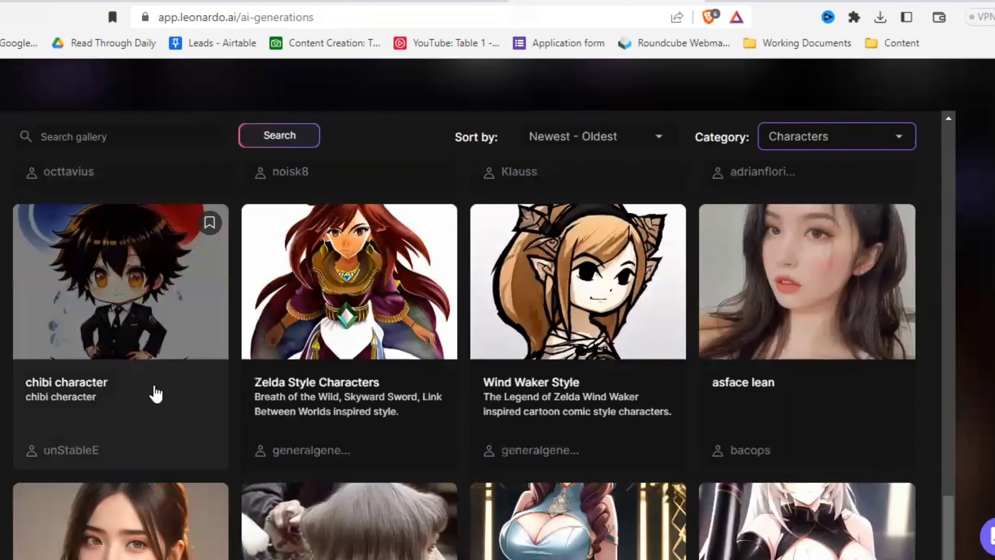
- Set the community model "chibi character" as the finetuned model for generation
click(156, 392)
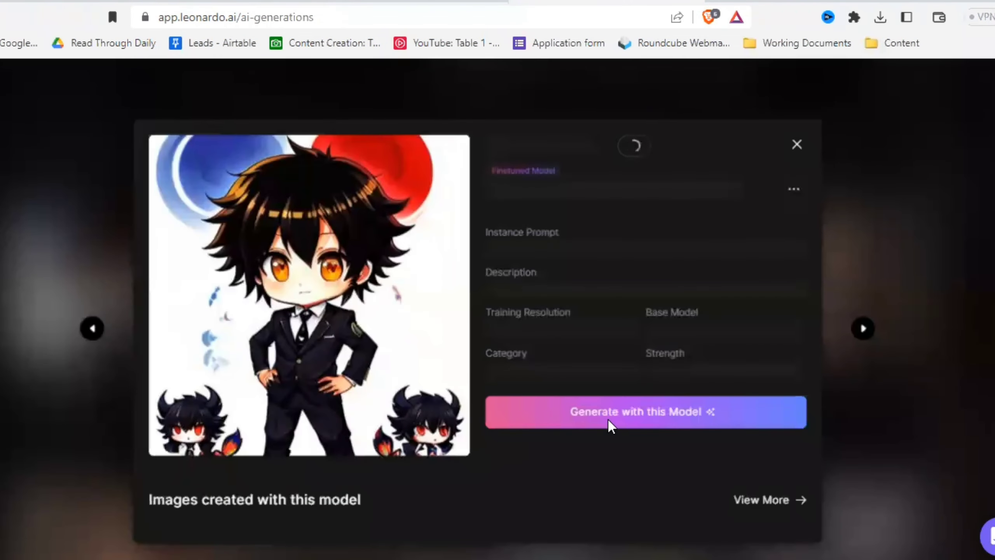
click(618, 411)
scroll(783, 266, up, 3)
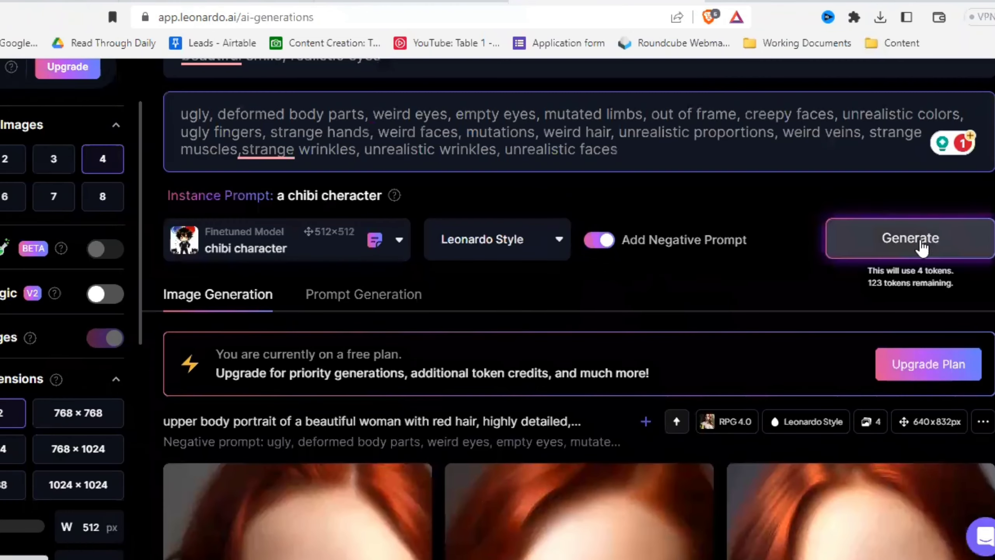
- Generate four 512 × 512 portraits with the chibi character model and look over the resulting images
click(922, 245)
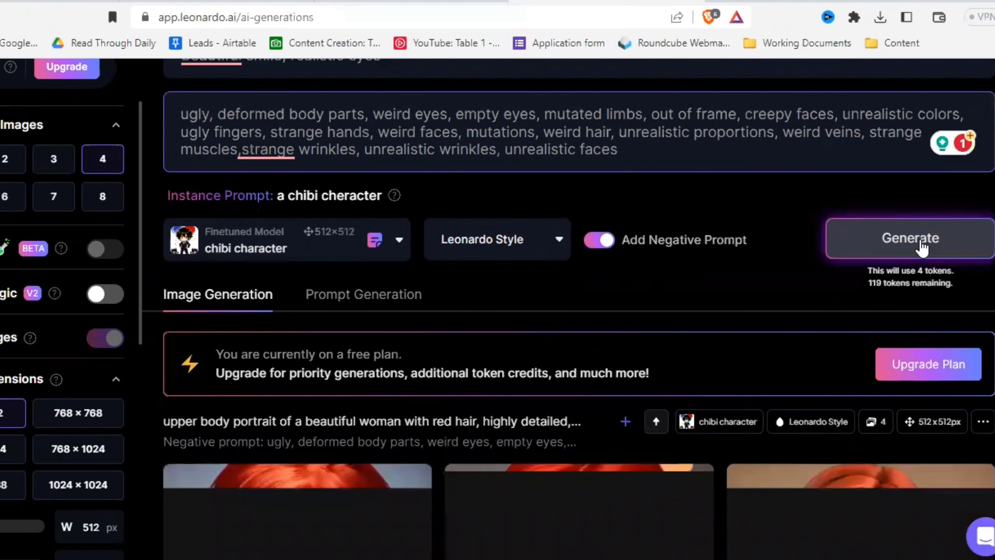
scroll(691, 491, down, 5)
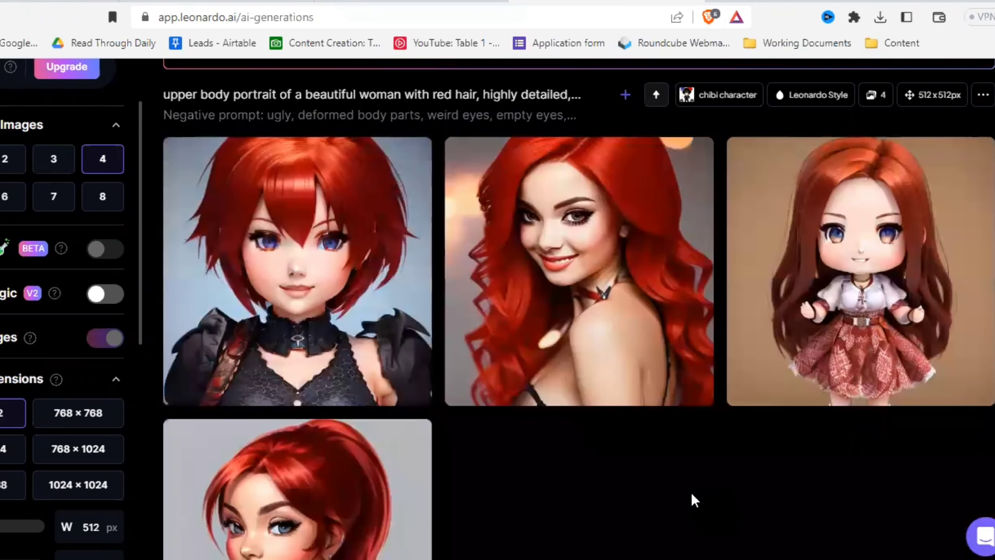
scroll(690, 491, down, 2)
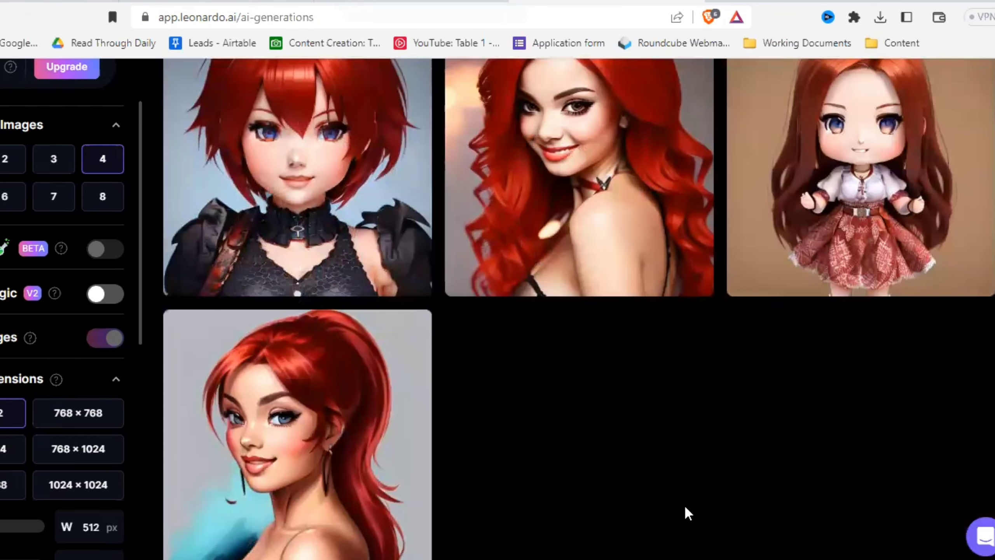
scroll(380, 286, up, 2)
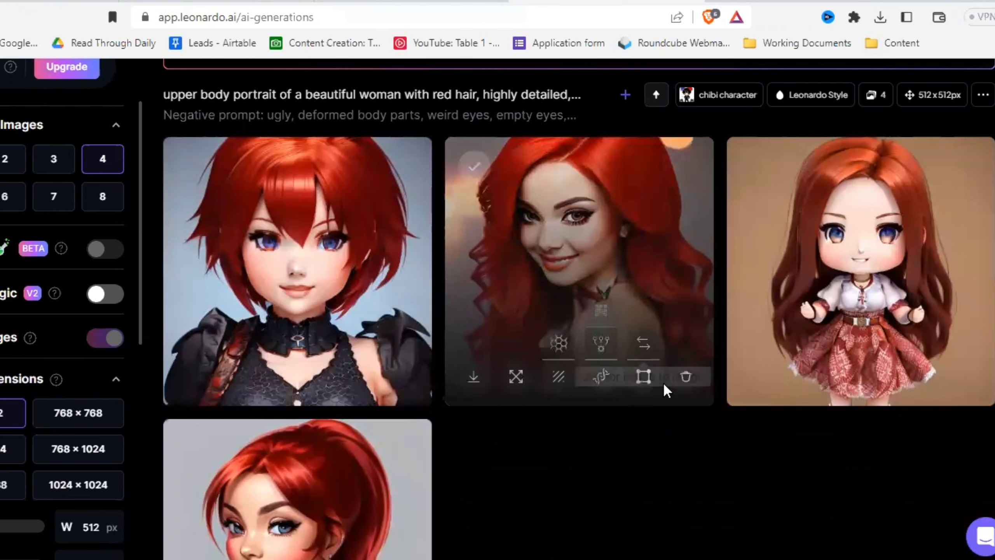
- Upscale the first portrait of the earlier RPG 4.0 set, the curly-haired woman looking over her shoulder, with the HD Crisp Upscaler
scroll(663, 377, down, 4)
scroll(664, 375, down, 8)
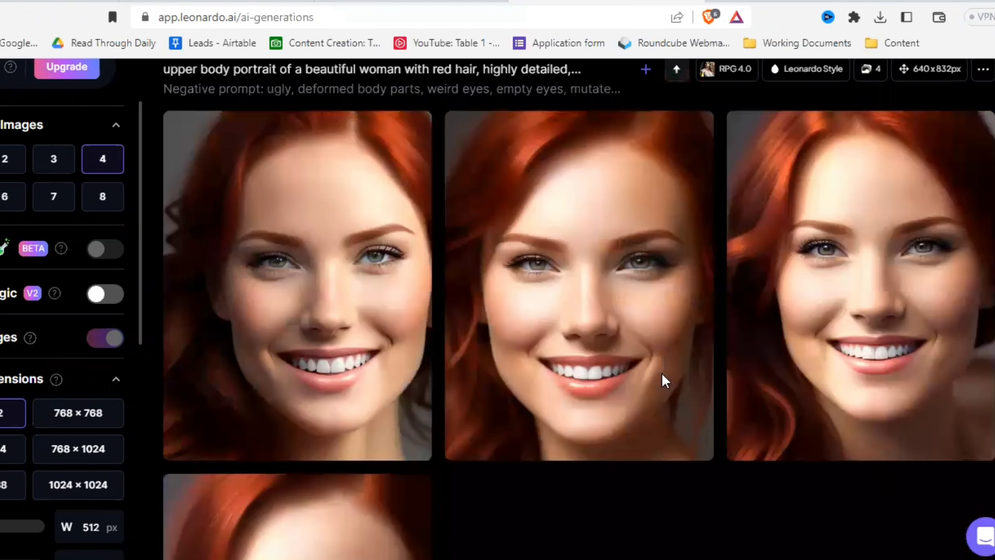
scroll(661, 376, down, 10)
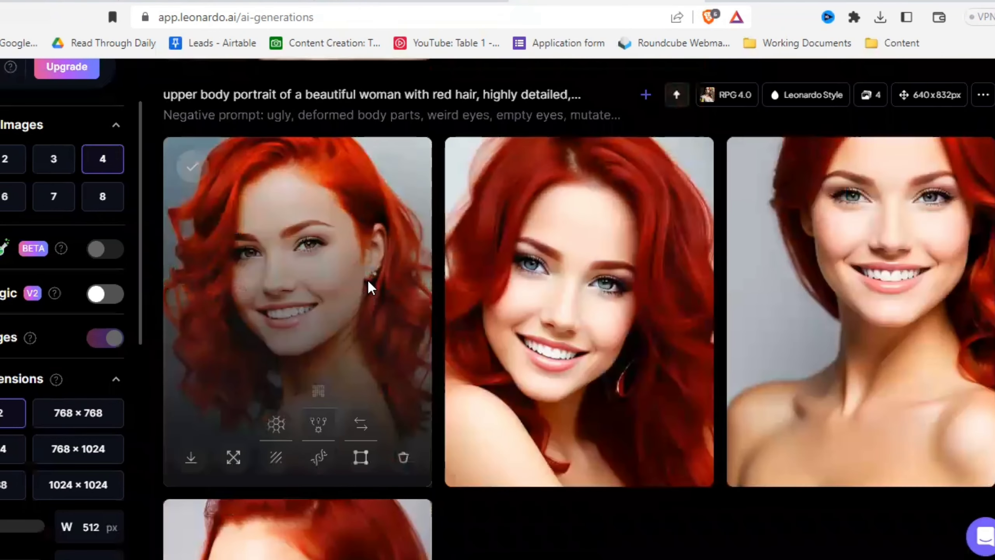
click(369, 282)
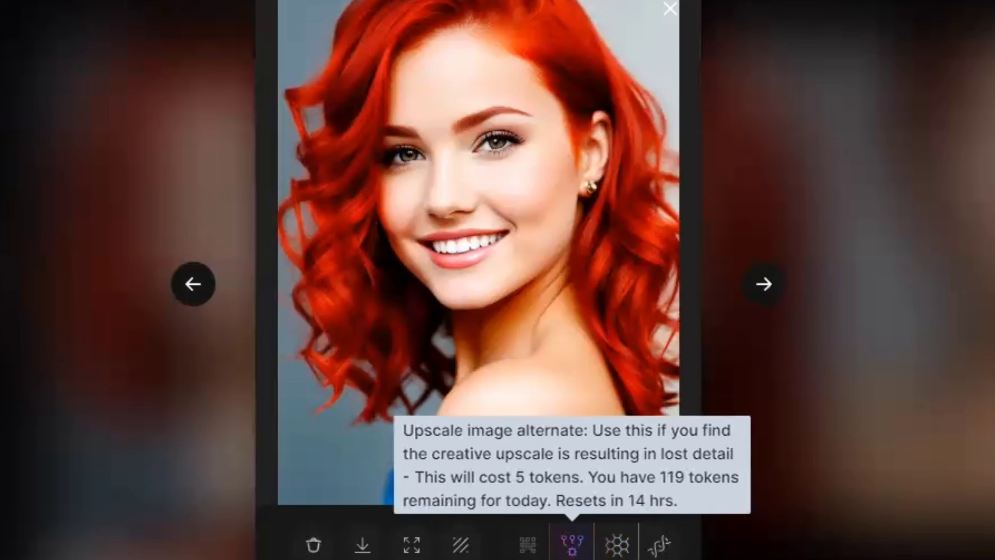
click(659, 548)
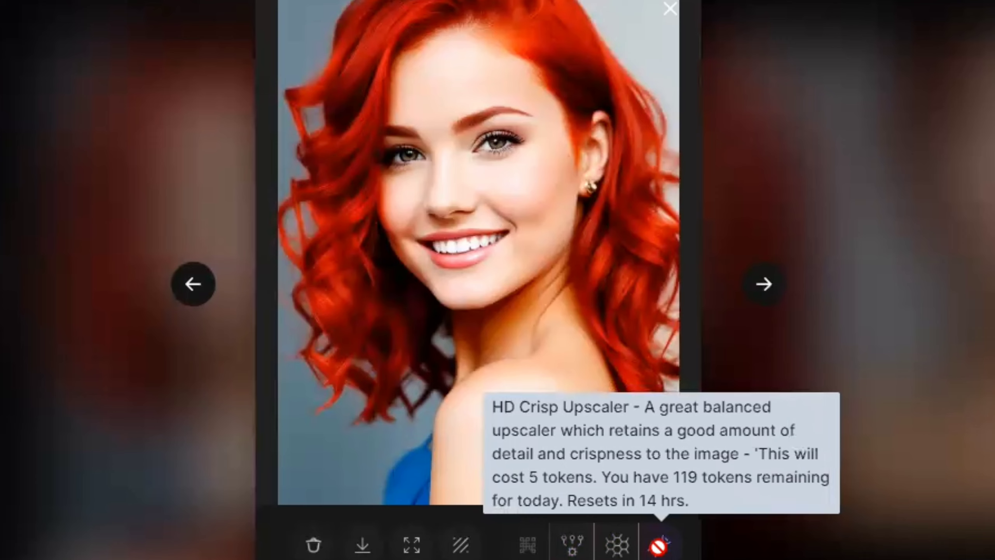